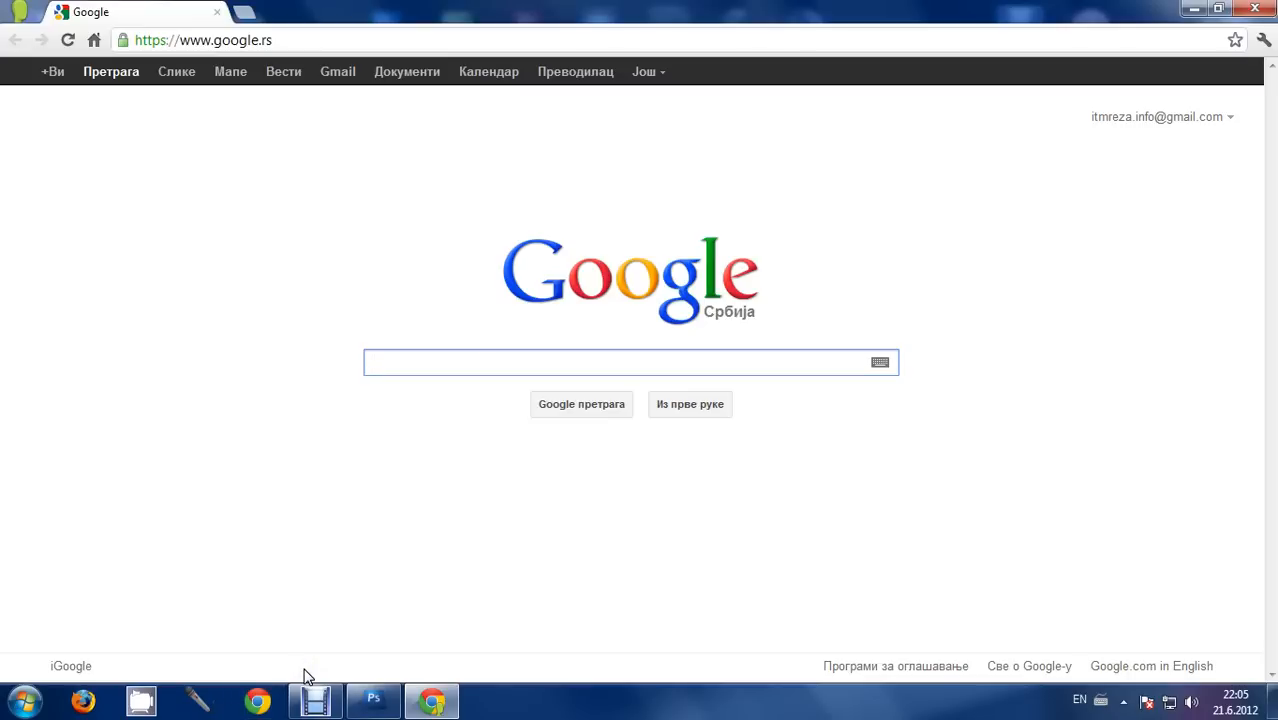
Search Google Images for "lice sa bubuljicama".
text(lice sa )
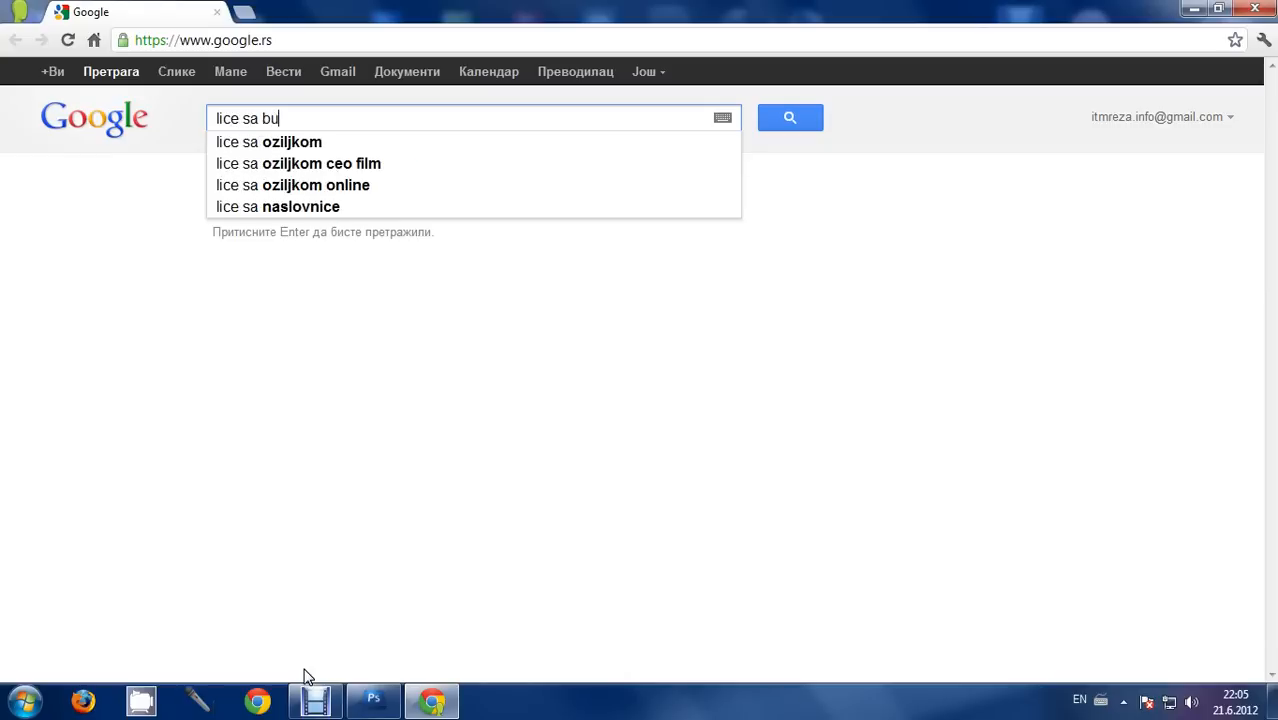
text(bu)
key(Down)
key(Return)
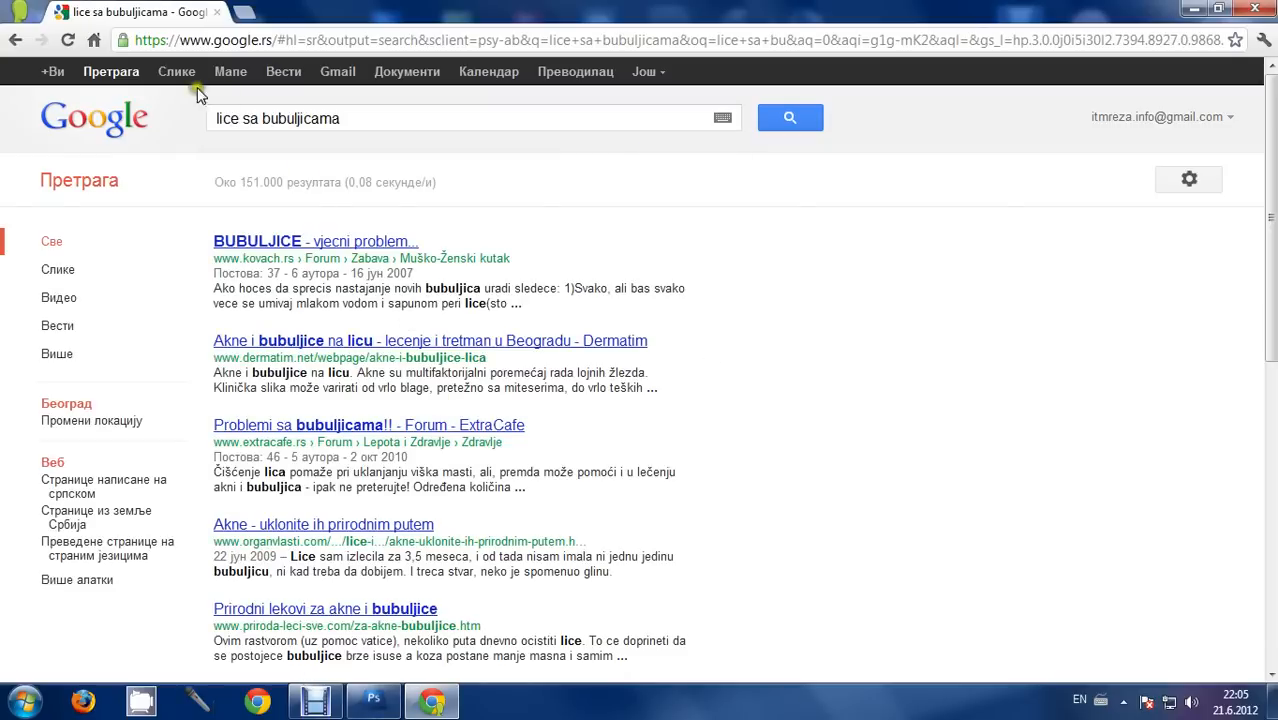
click(188, 73)
Open the close-up of the pimpled chin and the frontal face 222535.jpg in separate tabs, showing the face photo at full size.
mouse_move(399, 315)
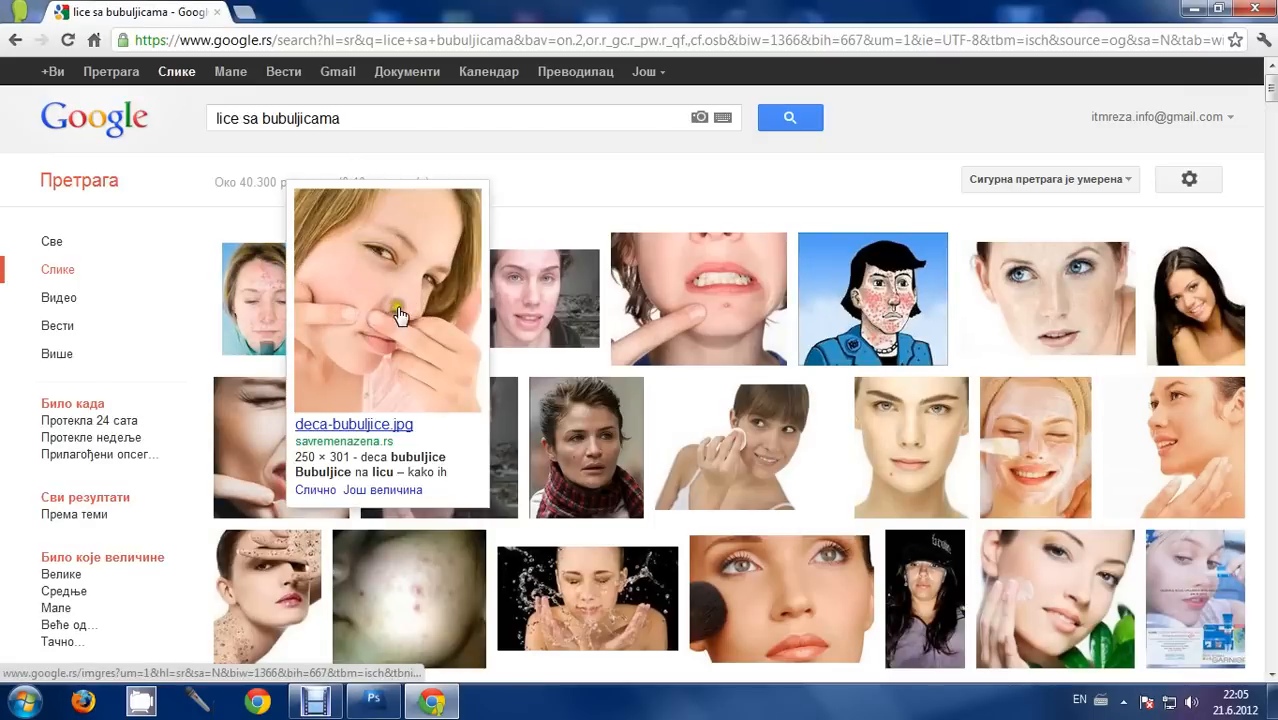
middle_click(692, 321)
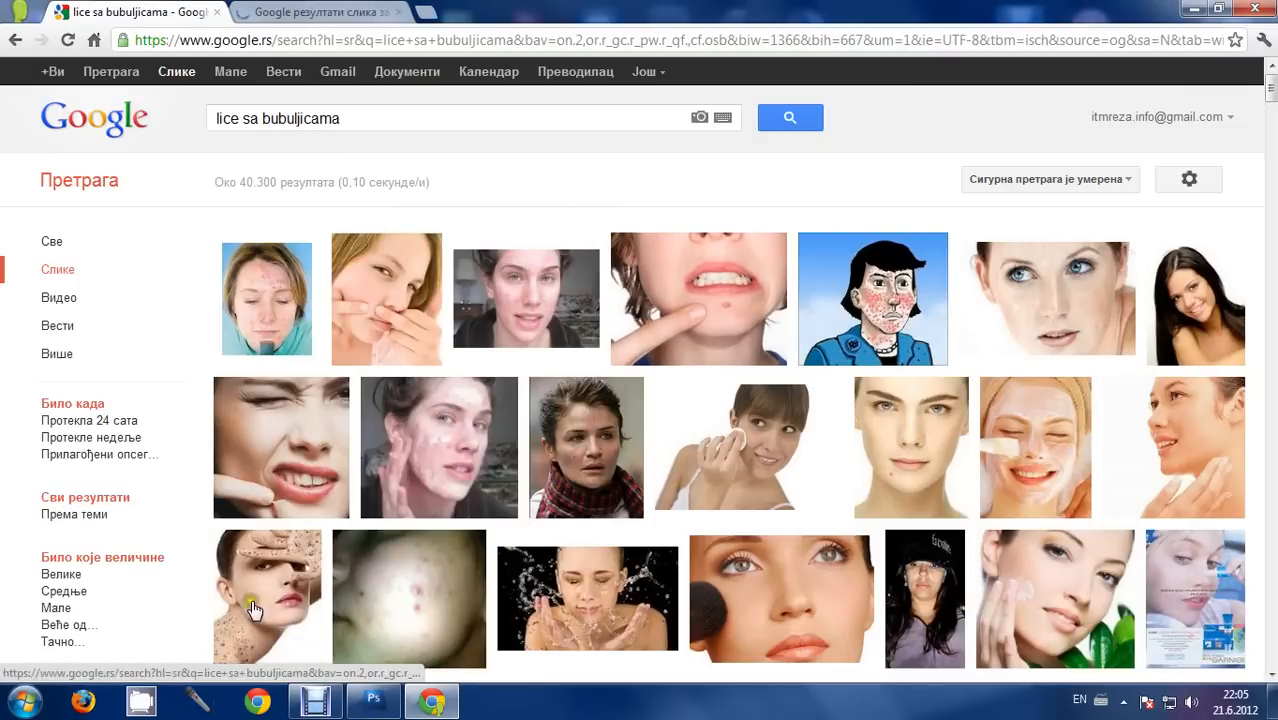
mouse_move(1121, 443)
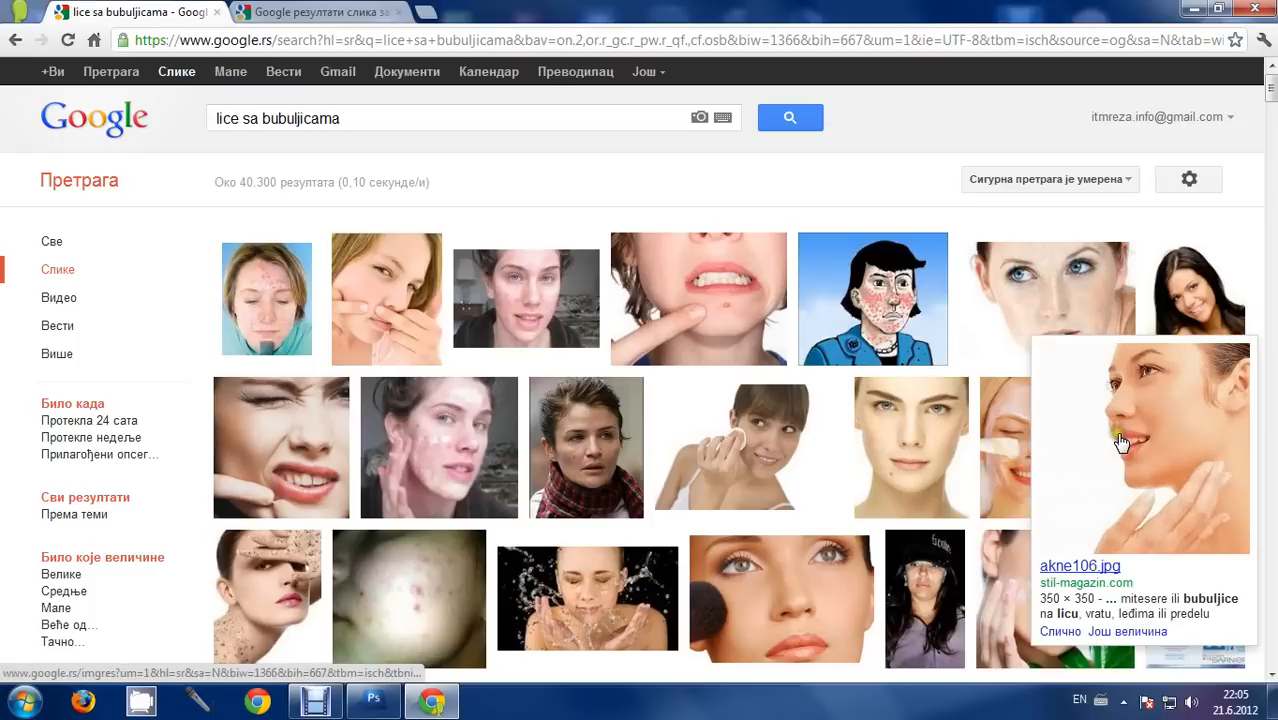
middle_click(918, 467)
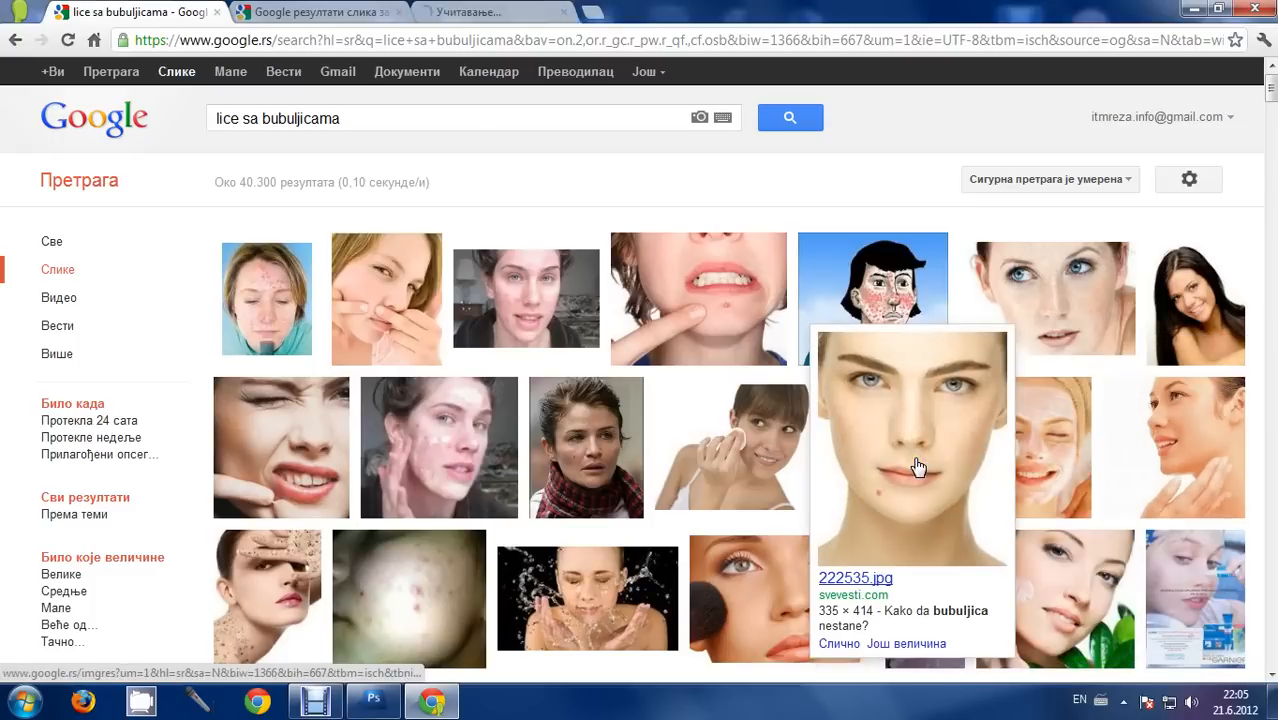
click(478, 12)
click(1040, 186)
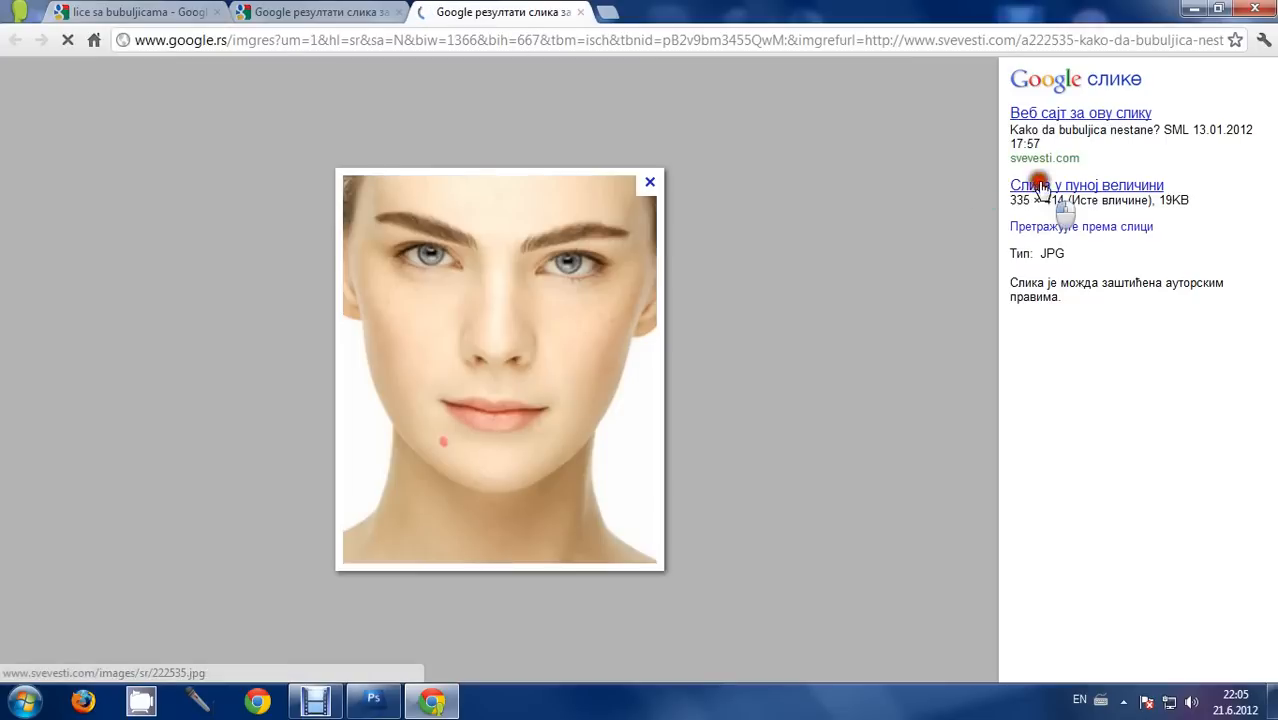
Save the chin close-up to the Desktop as a JPEG named akne and close its tab.
click(365, 10)
right_click(520, 355)
click(556, 374)
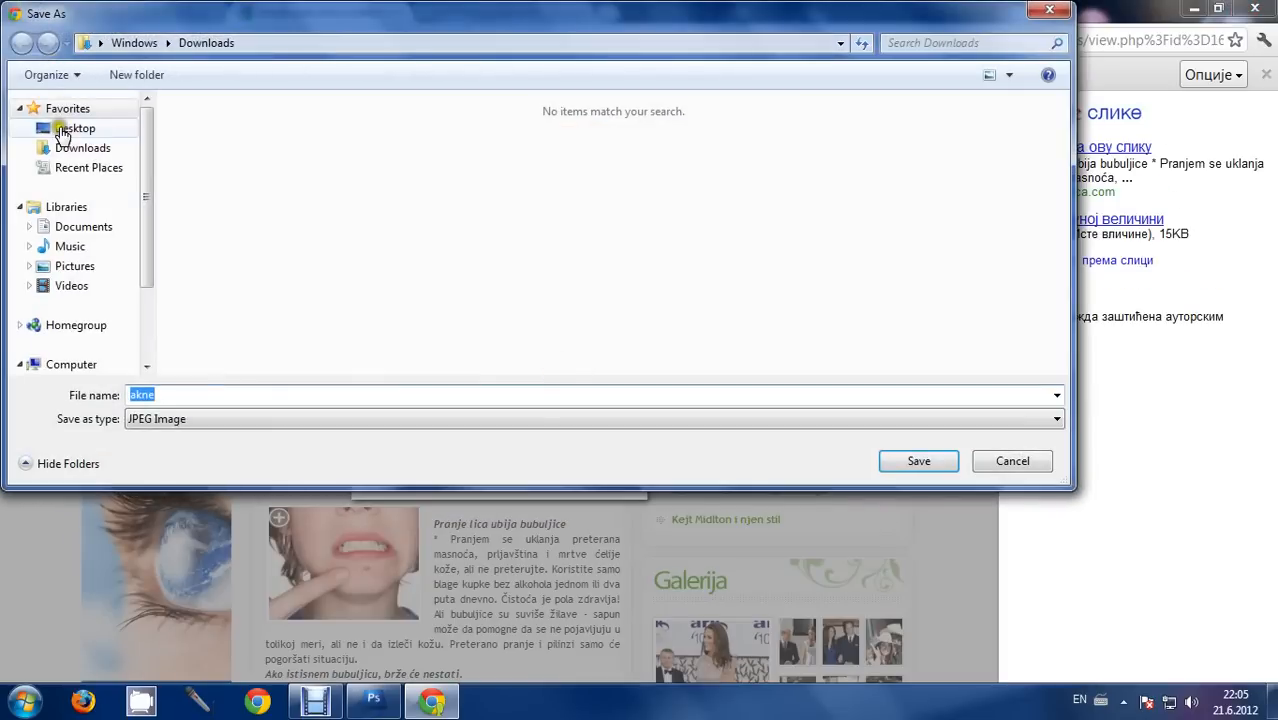
click(58, 128)
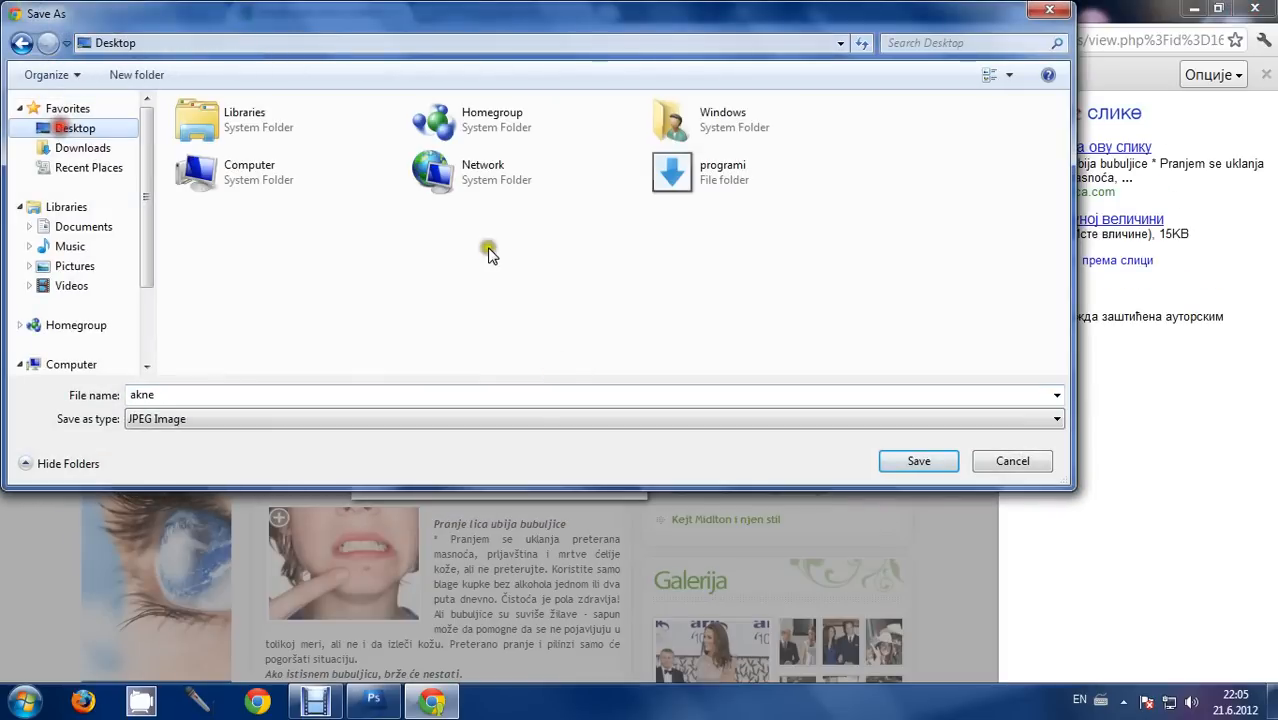
click(891, 452)
key(ctrl+w)
Save the frontal face image to the Desktop as 222535 and close the browser.
right_click(243, 241)
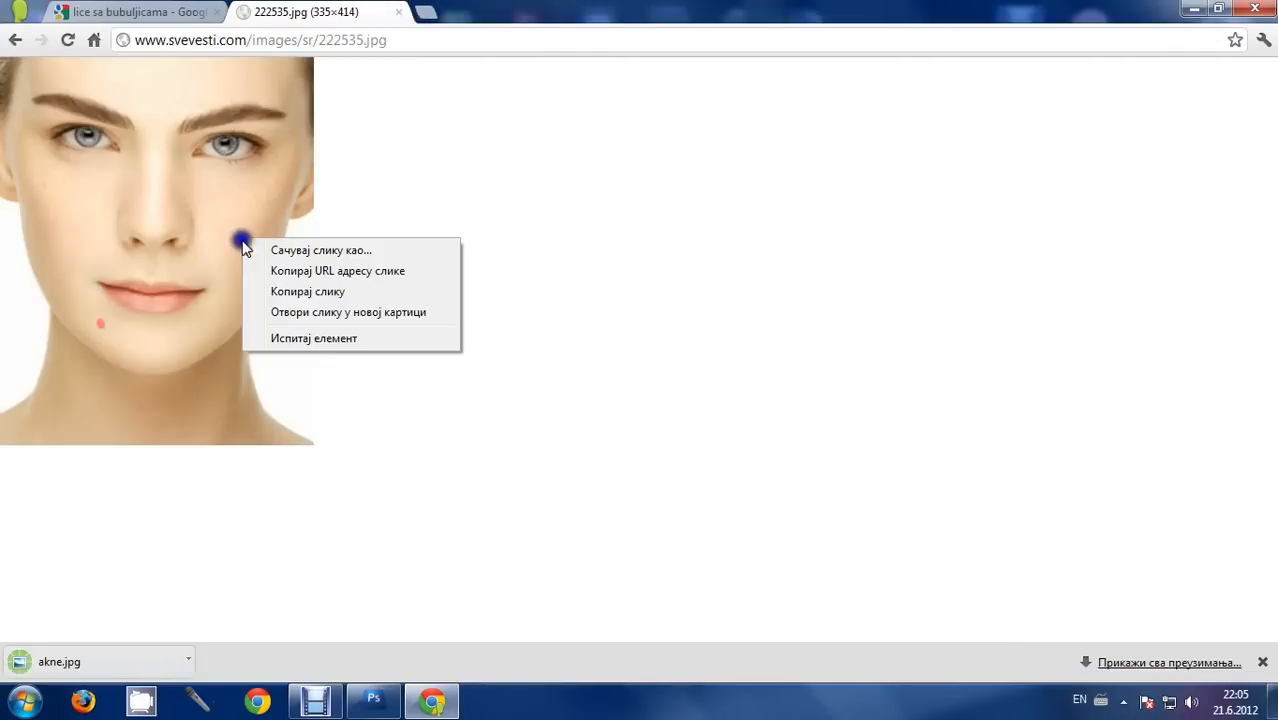
click(310, 251)
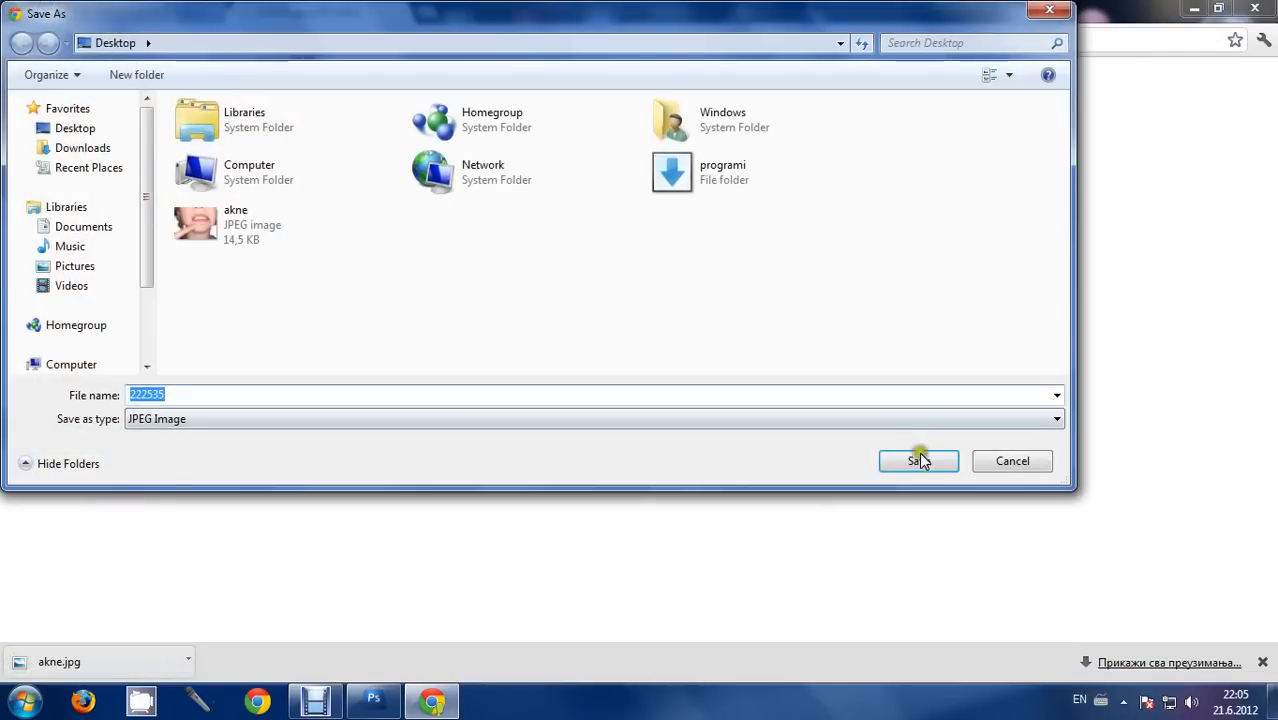
click(919, 460)
key(ctrl+w)
key(alt+F4)
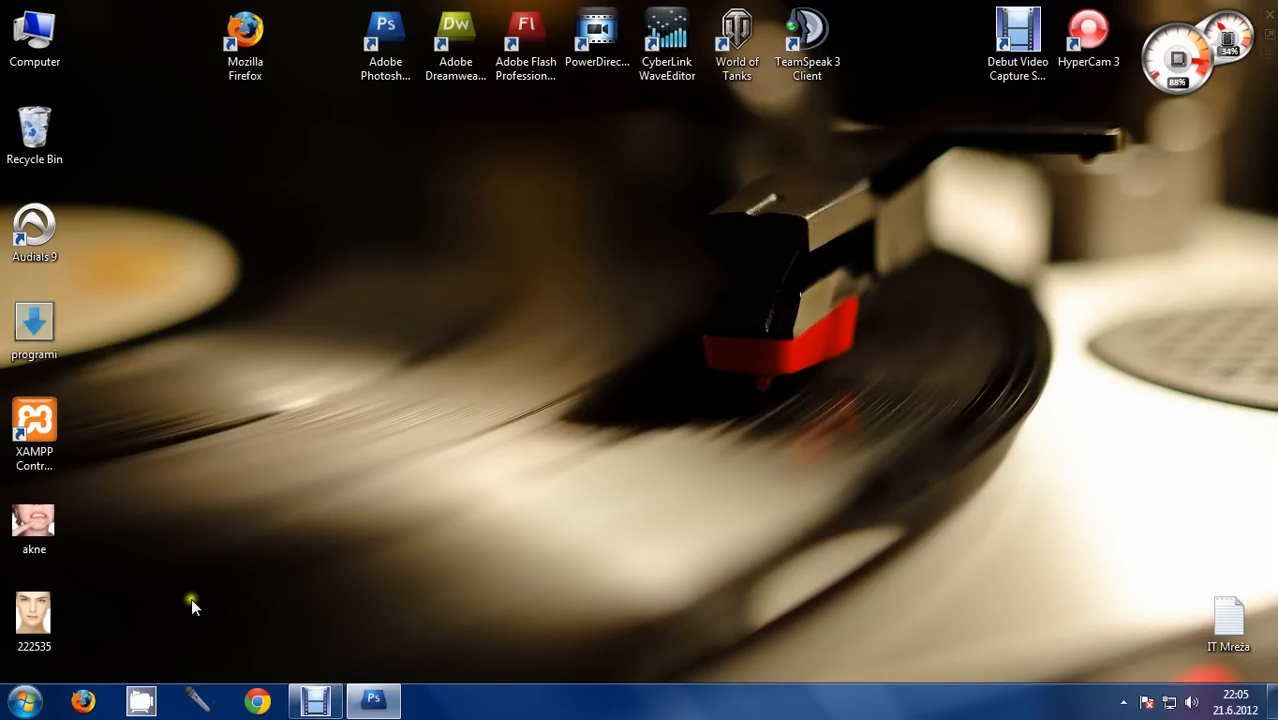
Open the two saved images from the desktop in Photoshop and convert the Background of akne.jpg into a regular layer.
drag(152, 519, 460, 399)
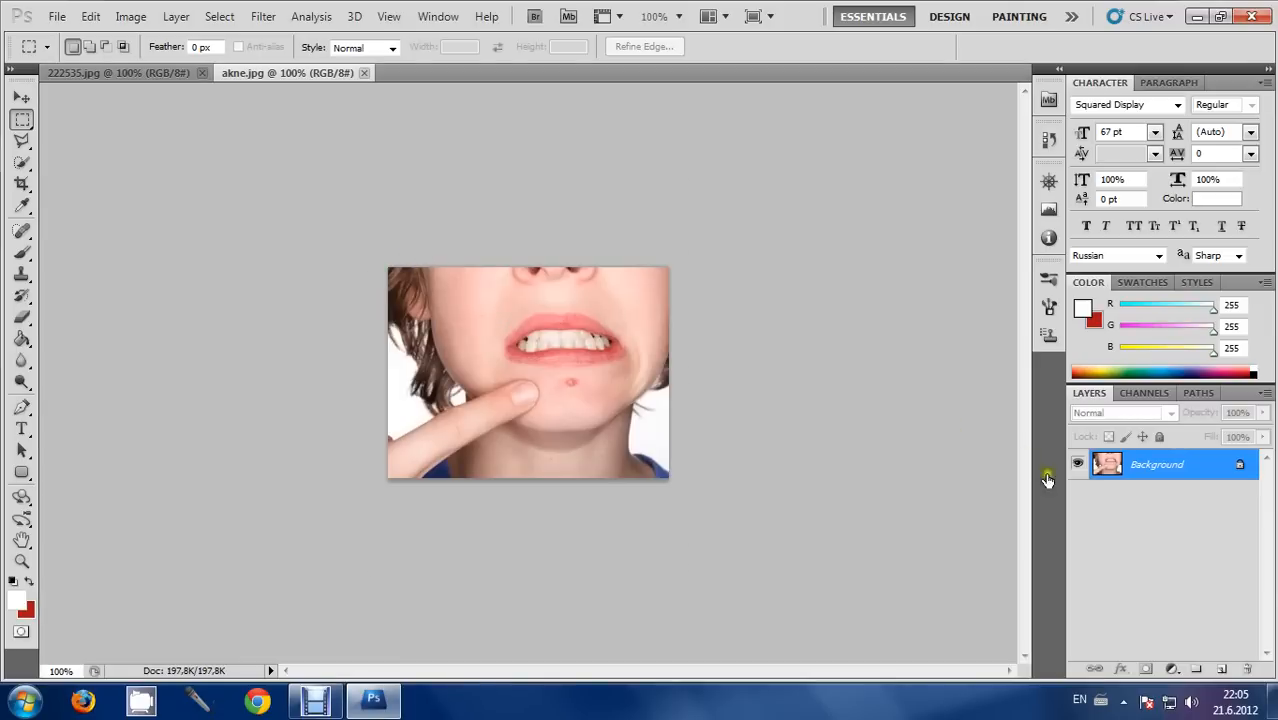
double_click(1166, 470)
key(Return)
Duplicate the photo layer in akne.jpg.
right_click(1152, 462)
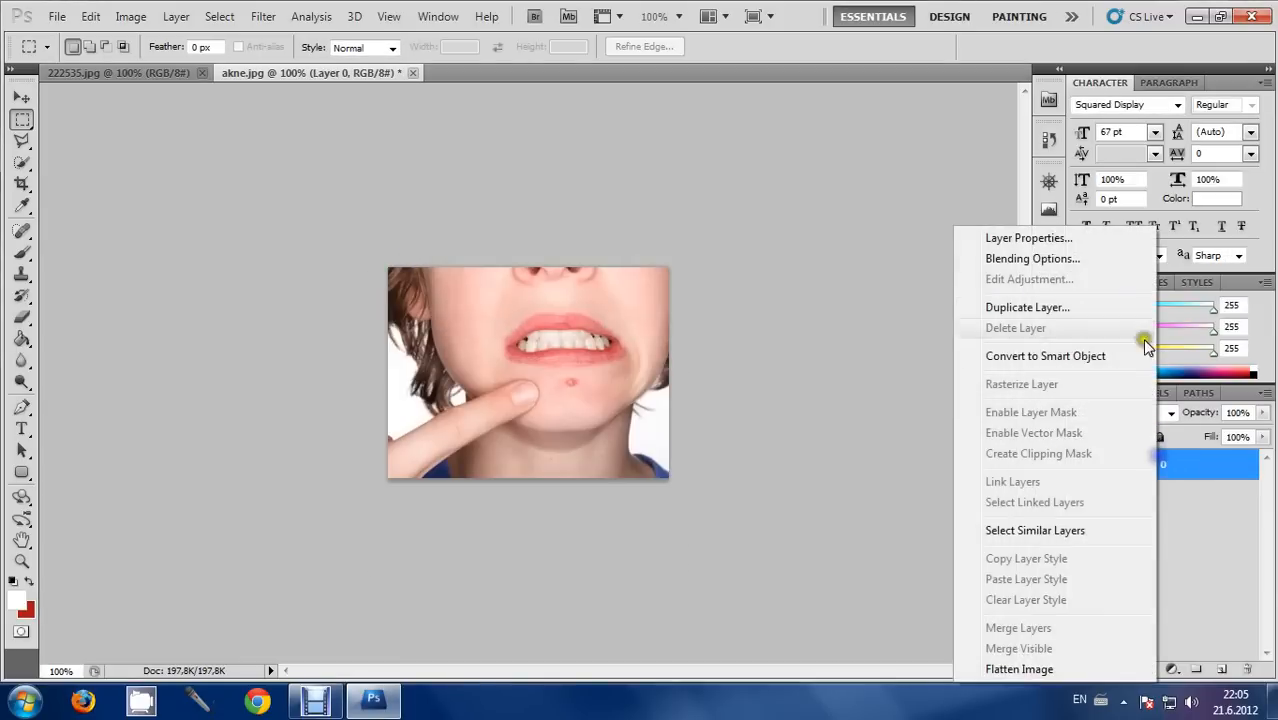
click(1056, 307)
key(Return)
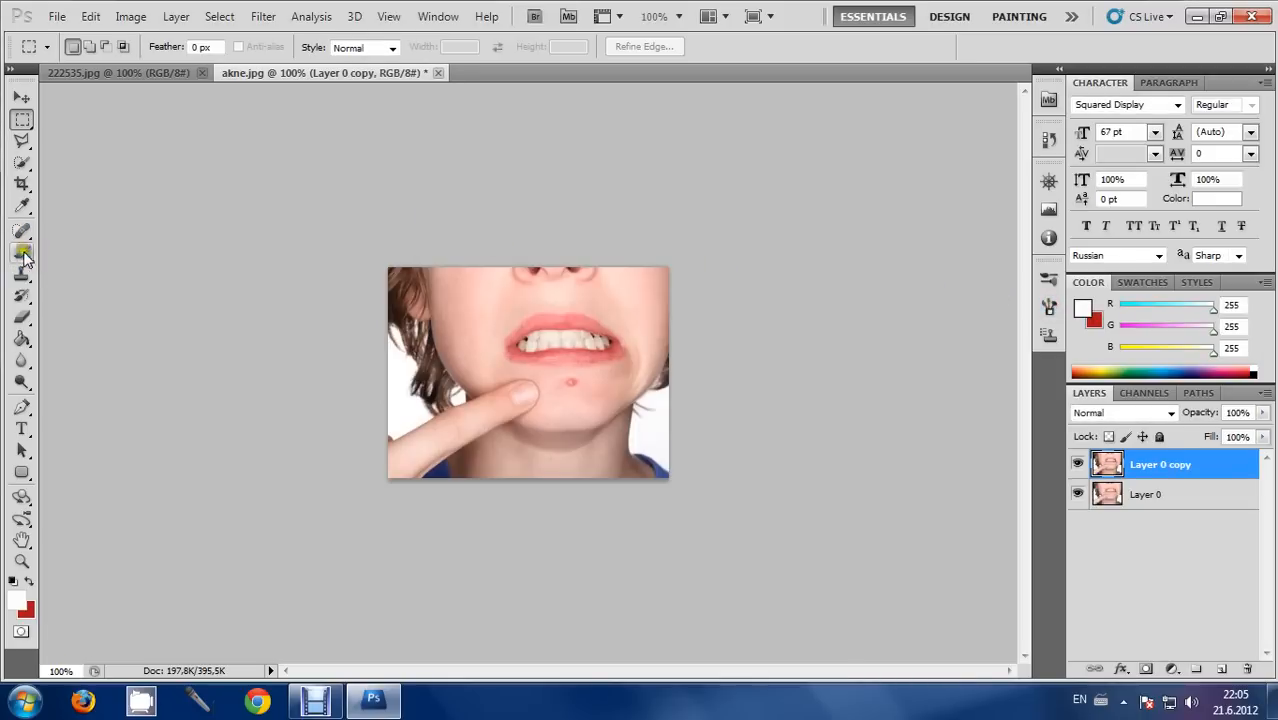
Set up the Mixer Brush tool with a soft round tip, 10 px in size and 0% hardness.
click(20, 253)
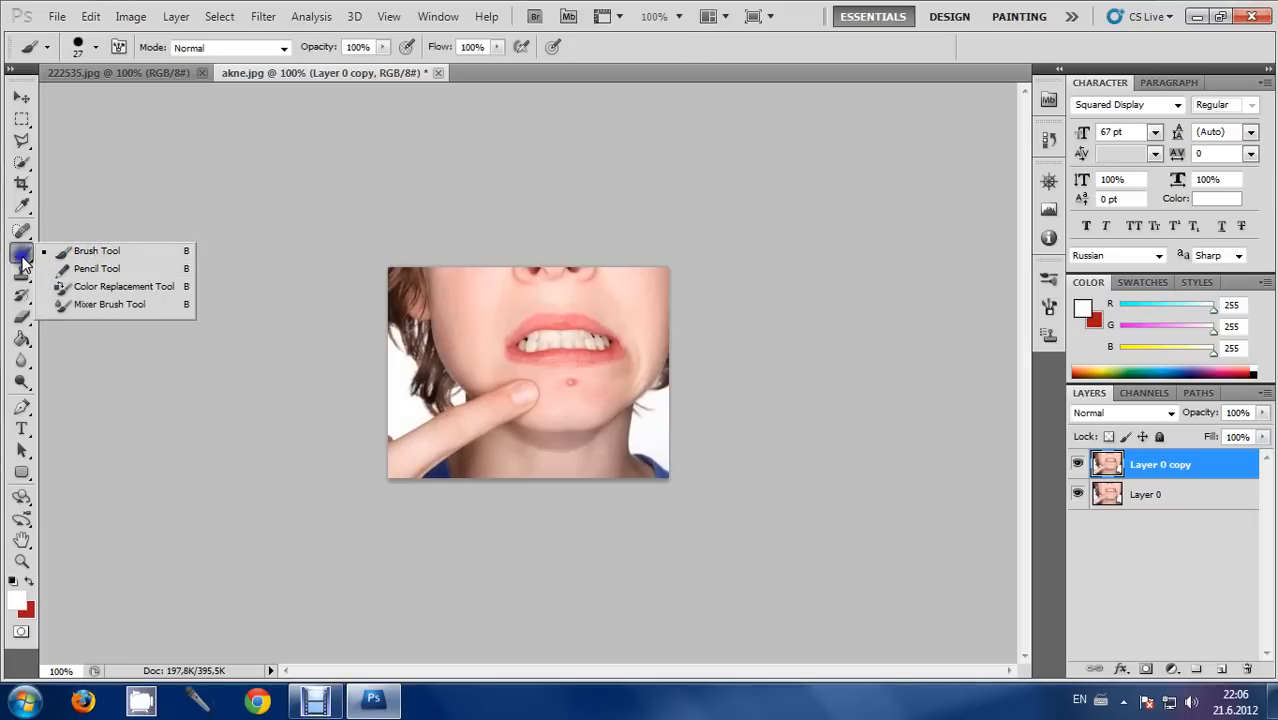
click(137, 309)
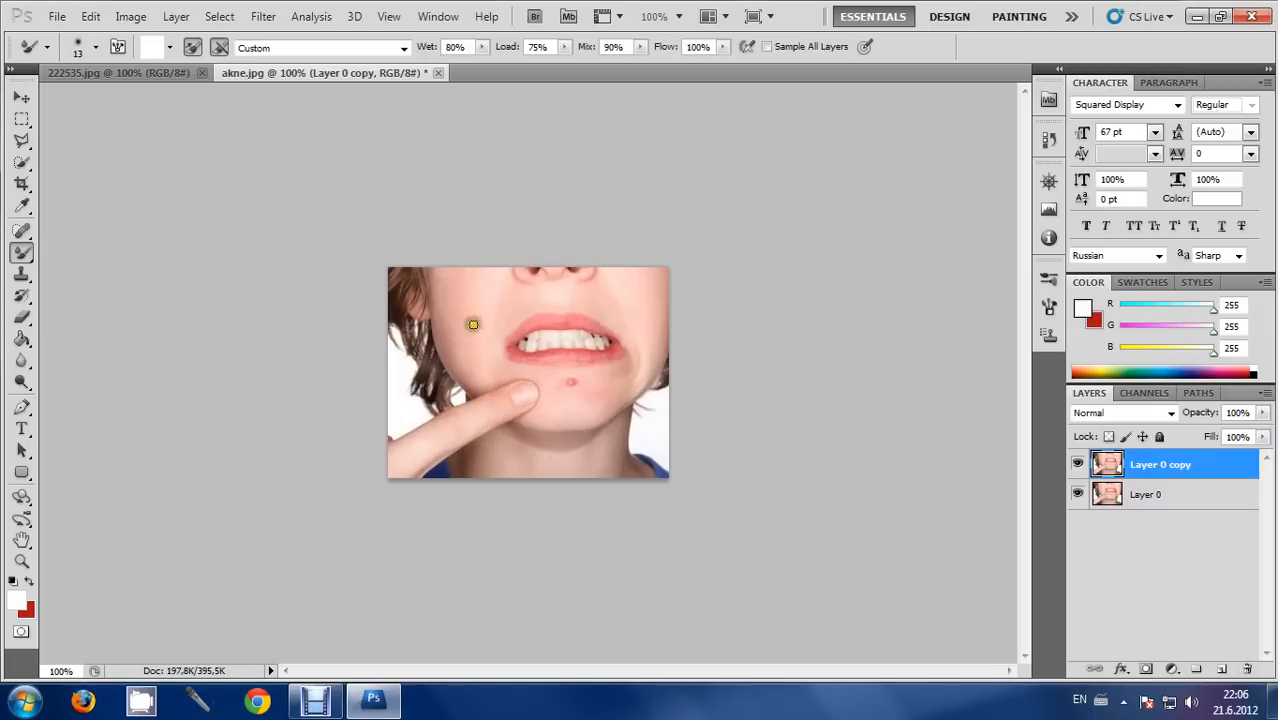
key(ctrl+plus)
key(ctrl+plus)
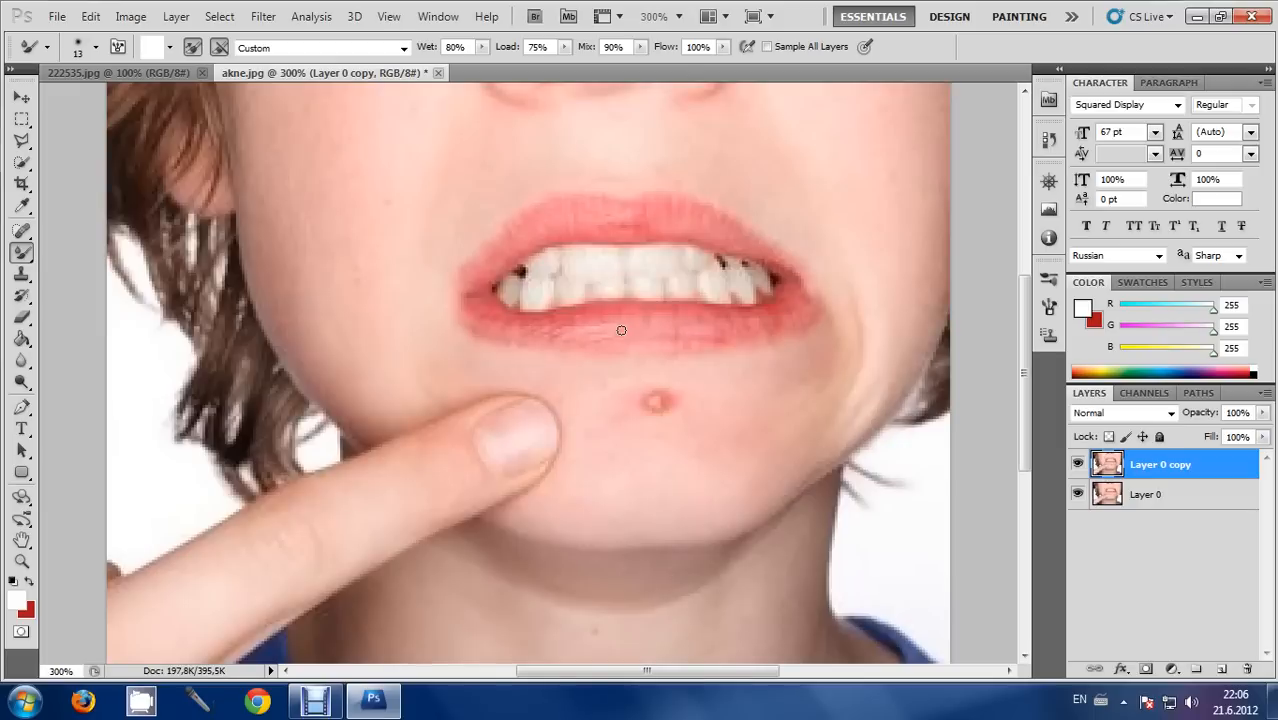
key(ctrl+plus)
drag(559, 667, 599, 667)
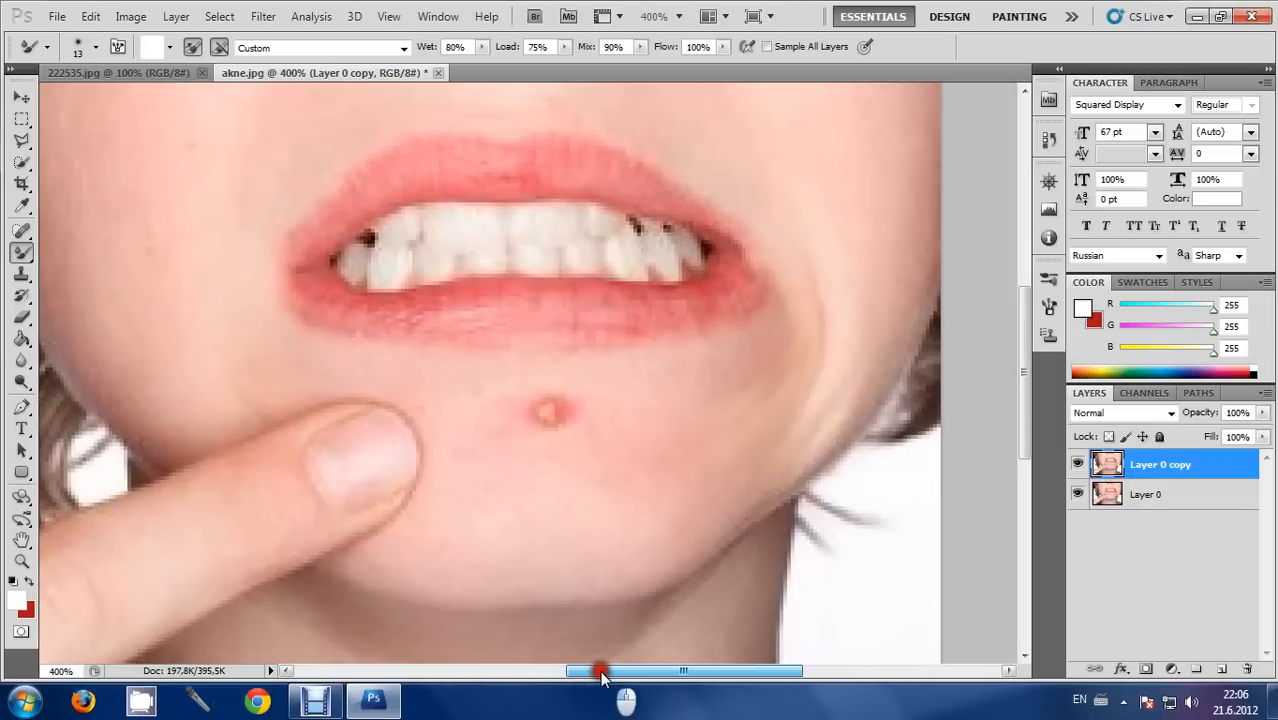
click(96, 47)
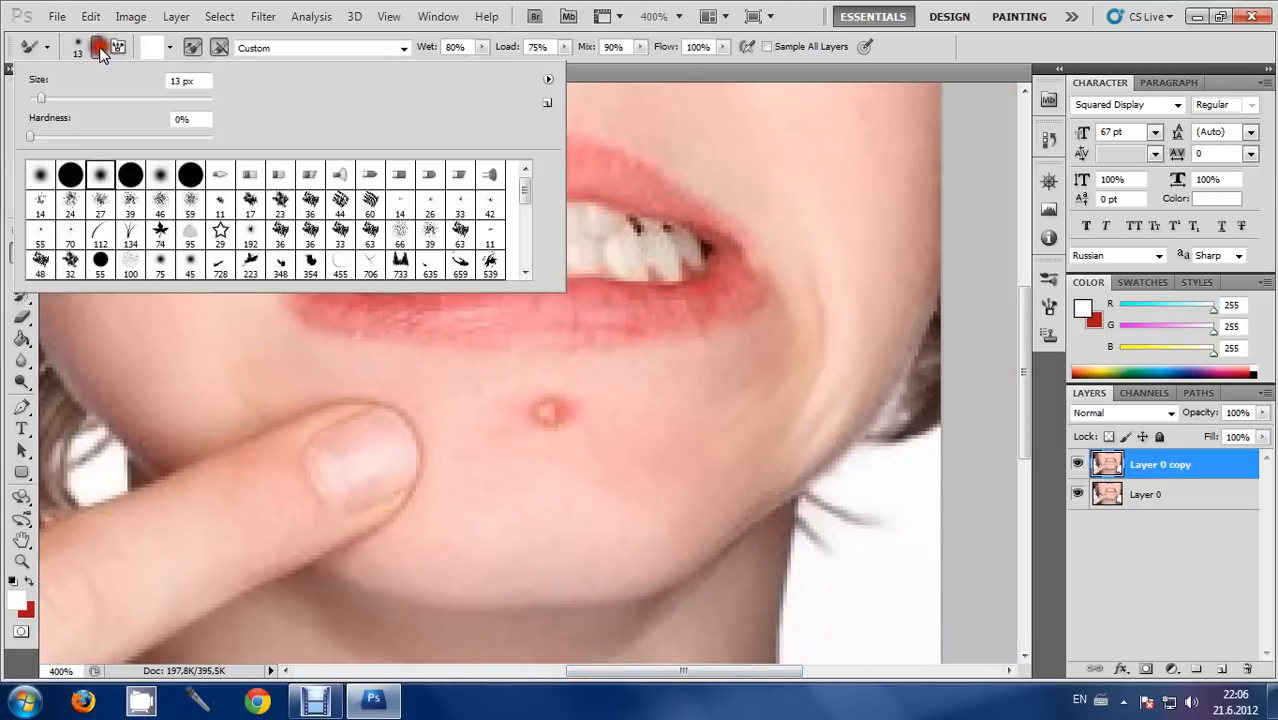
click(72, 177)
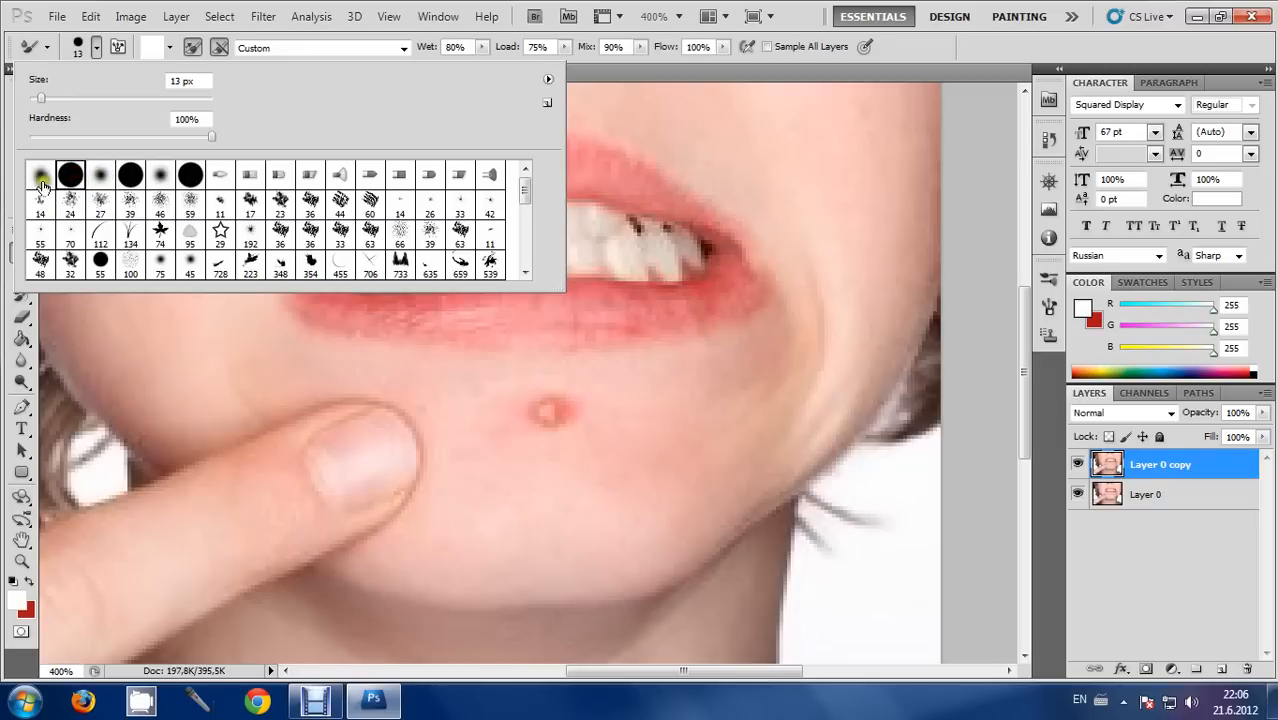
click(41, 177)
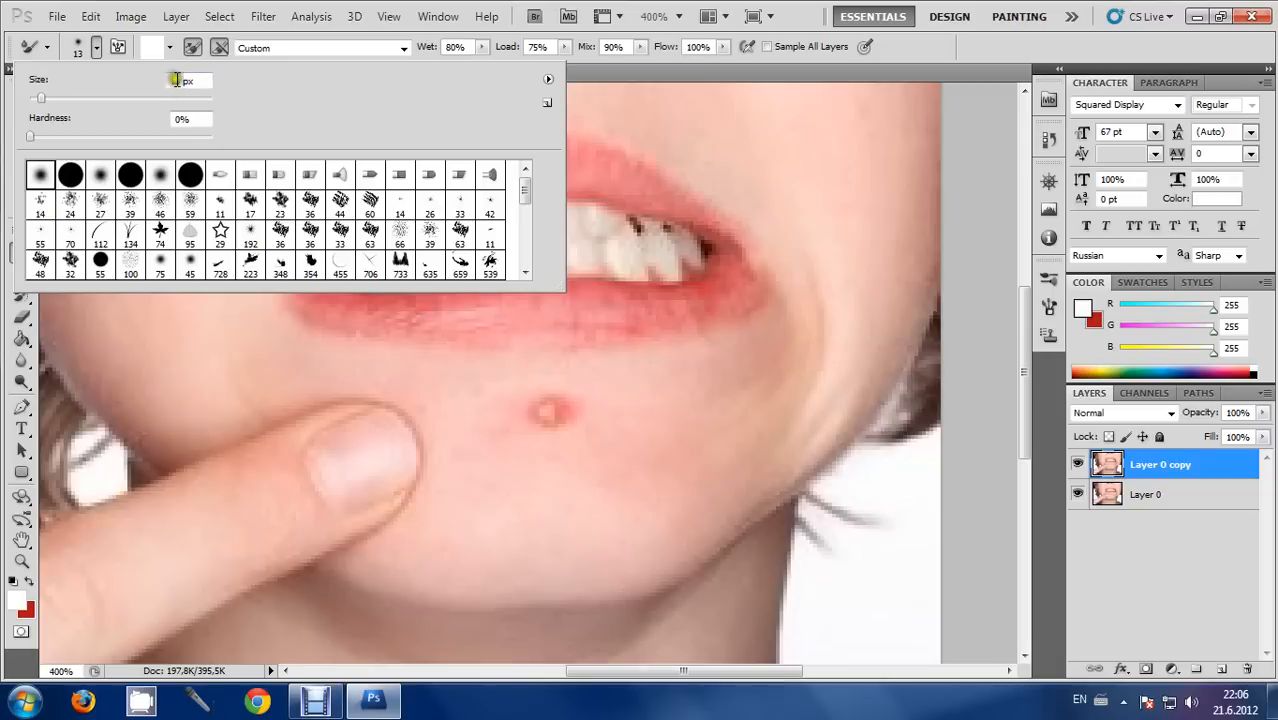
text(11)
key(Return)
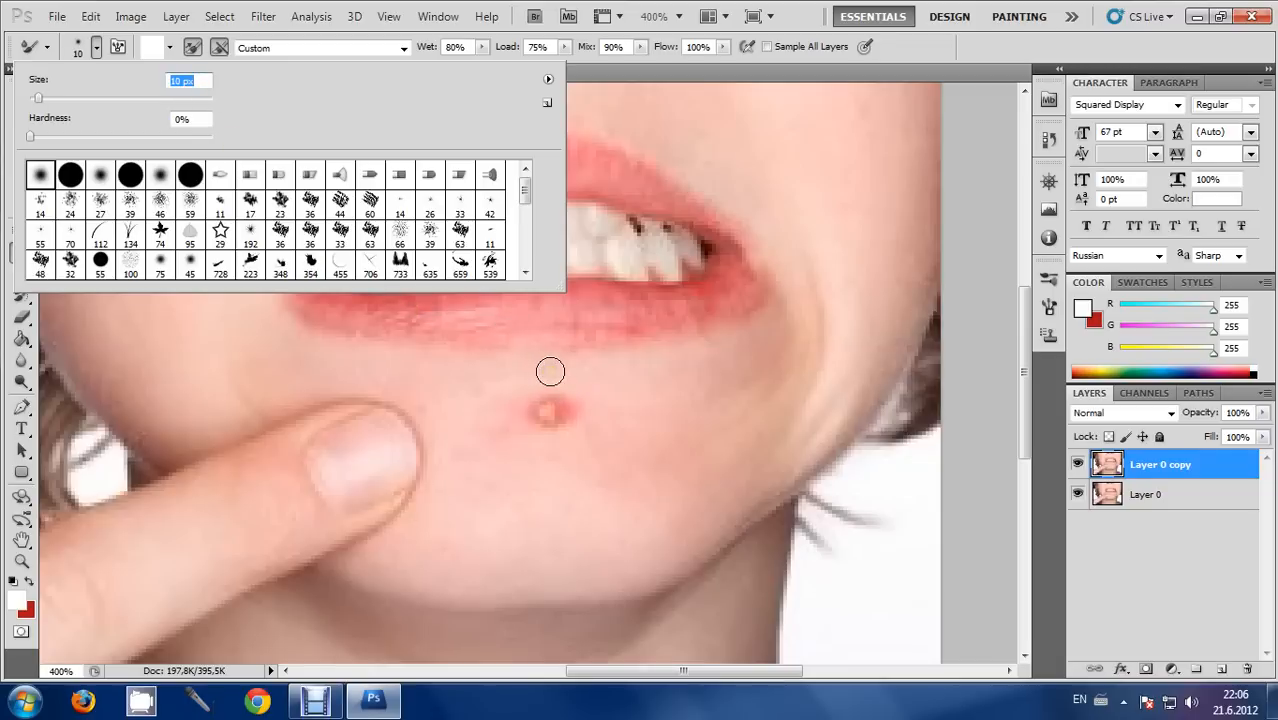
click(1192, 470)
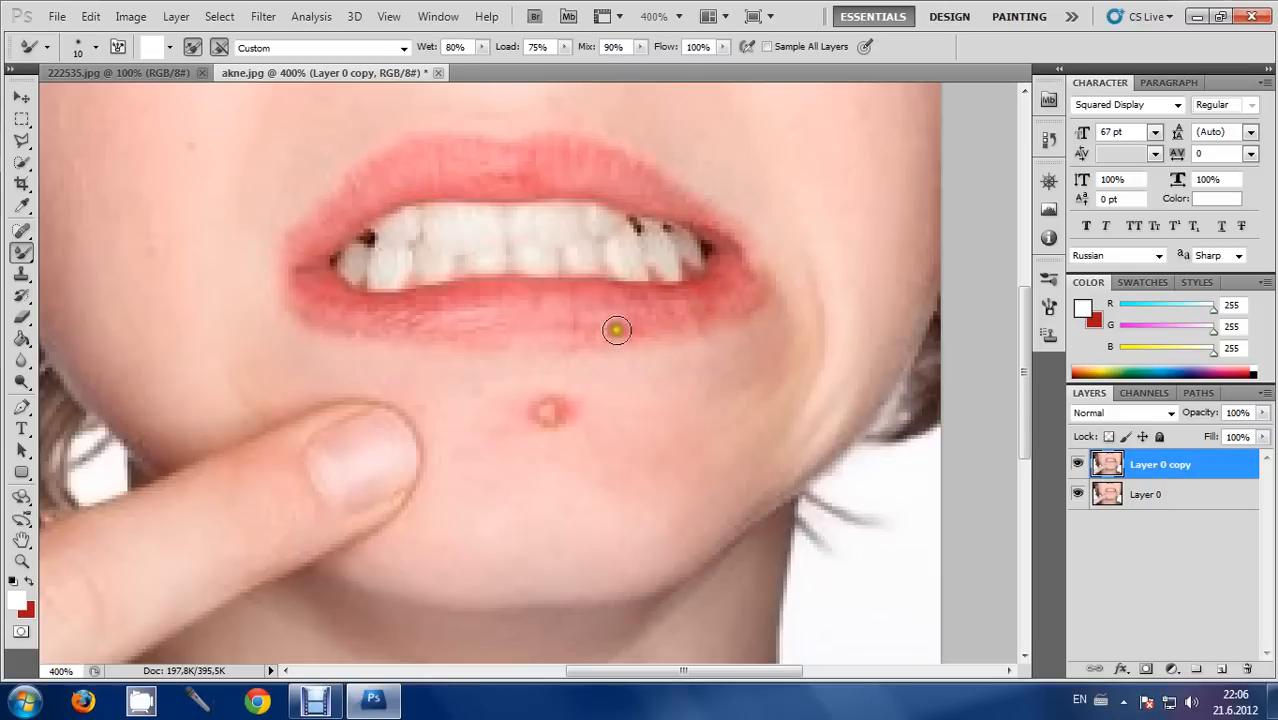
Blend the surrounding skin over the pimple on the chin in akne.jpg with short Mixer Brush strokes.
mouse_move(544, 372)
mouse_down()
mouse_move(624, 398)
mouse_move(603, 413)
mouse_move(600, 442)
mouse_move(582, 423)
mouse_move(574, 463)
mouse_move(548, 433)
mouse_move(543, 457)
mouse_move(549, 419)
mouse_move(549, 456)
mouse_move(494, 449)
mouse_move(499, 428)
mouse_move(532, 427)
mouse_move(480, 426)
mouse_move(551, 416)
mouse_move(513, 398)
mouse_move(544, 389)
mouse_move(545, 403)
mouse_move(561, 379)
mouse_move(585, 405)
mouse_up()
click(551, 454)
click(562, 411)
click(582, 426)
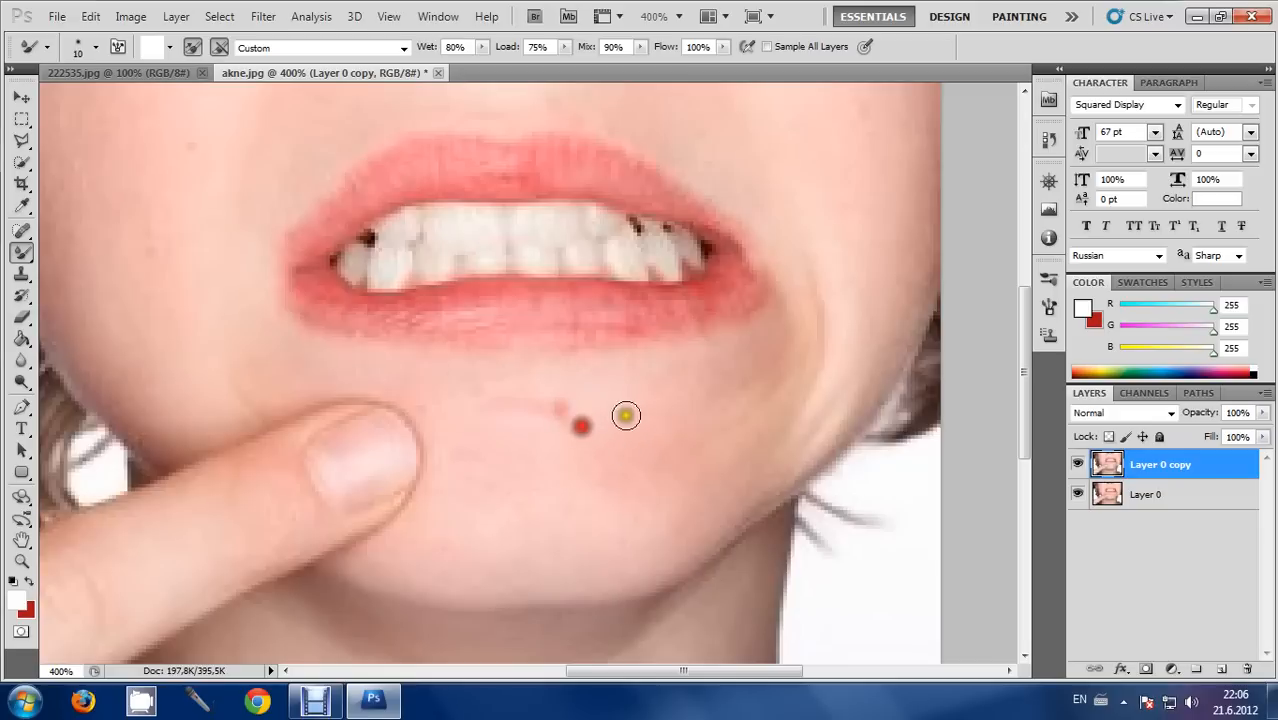
click(578, 400)
drag(564, 387, 600, 410)
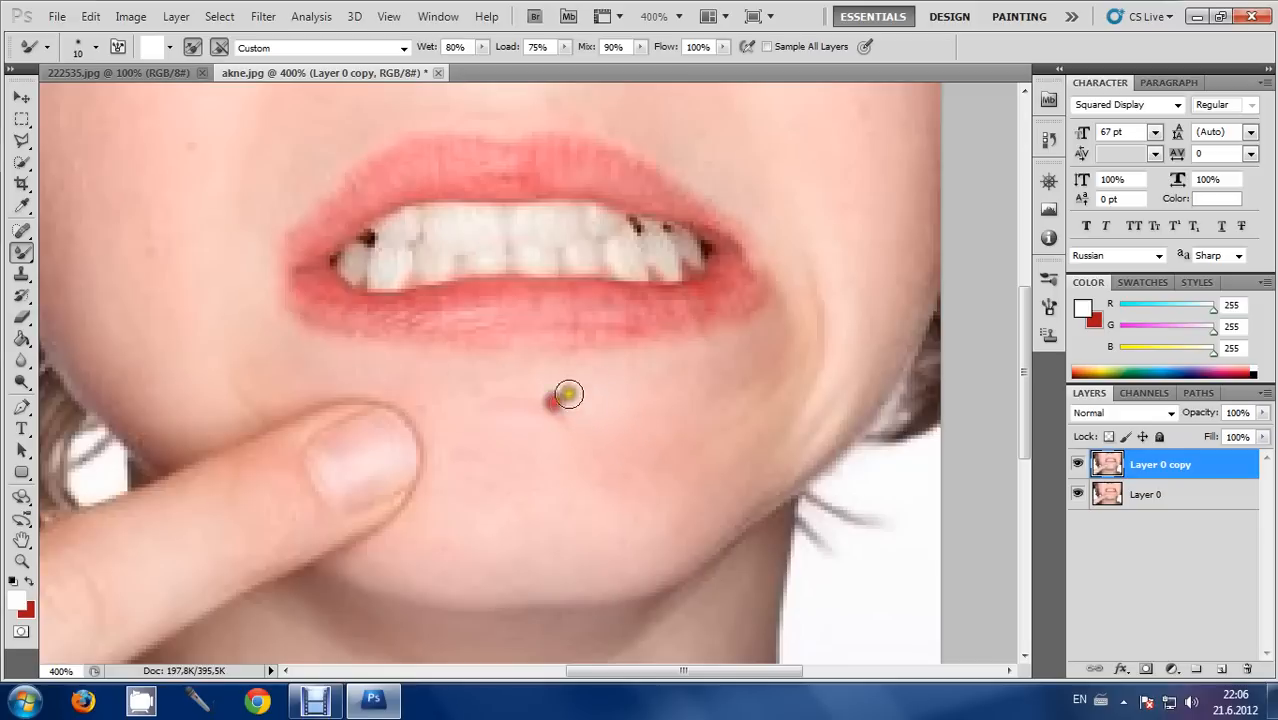
click(542, 395)
click(540, 402)
click(563, 409)
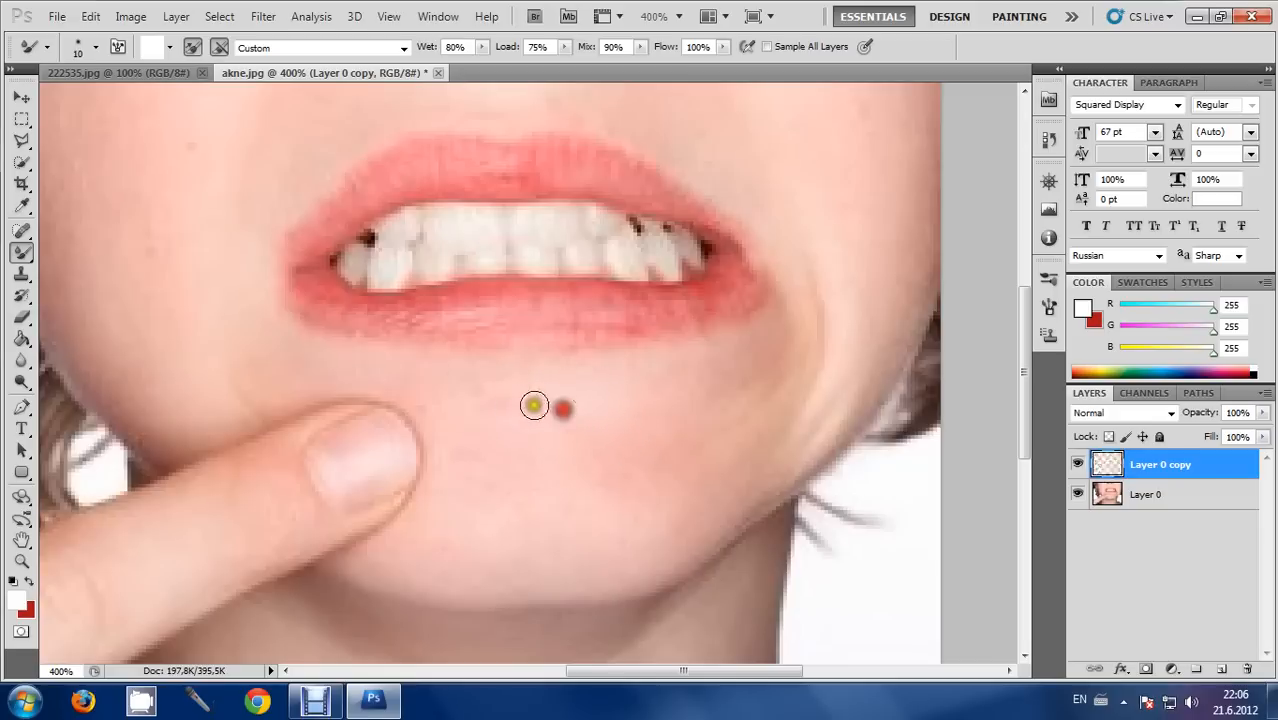
click(551, 394)
click(542, 435)
click(559, 417)
click(576, 432)
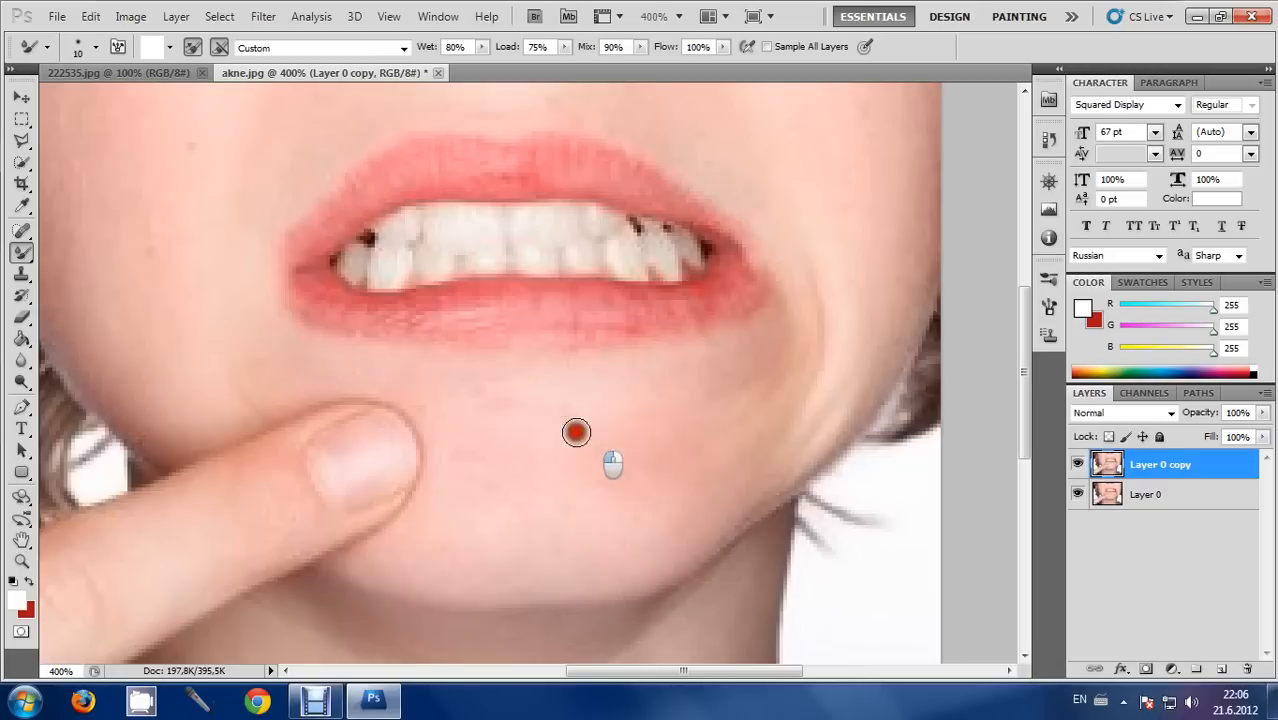
click(576, 420)
click(542, 411)
click(579, 428)
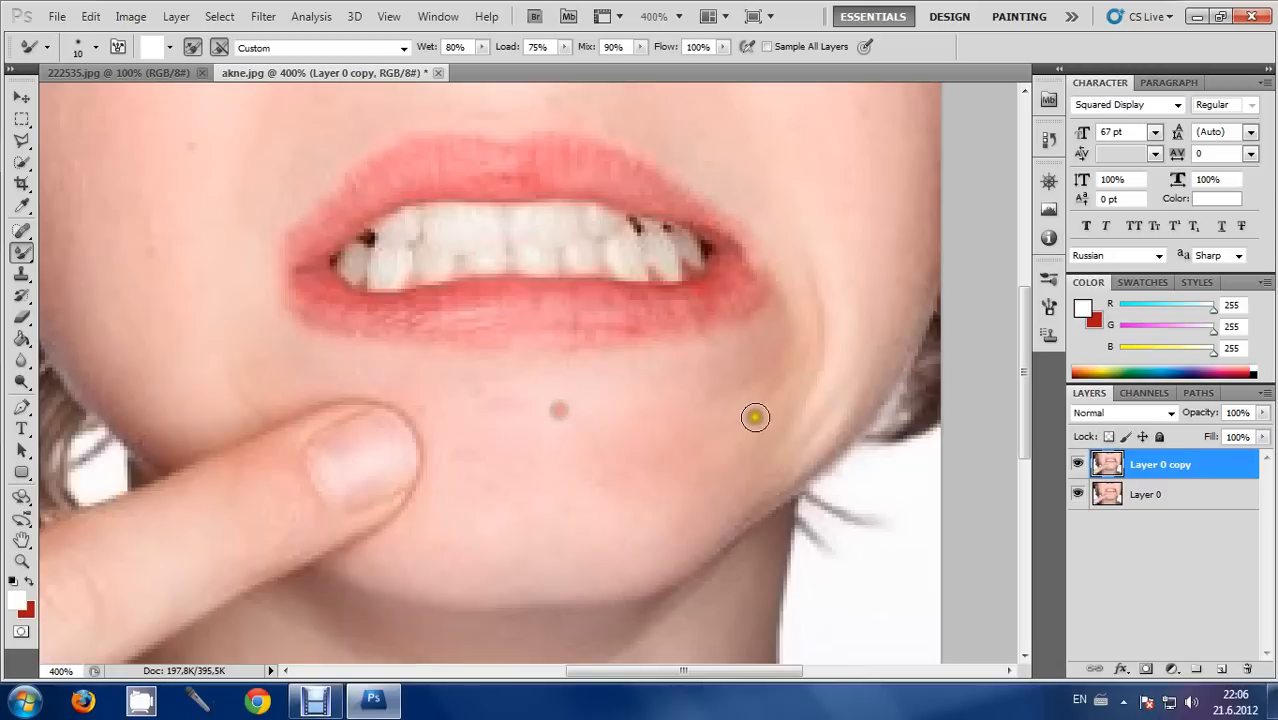
In 222535.jpg, convert the Background into a regular layer and duplicate it.
click(138, 70)
double_click(1152, 470)
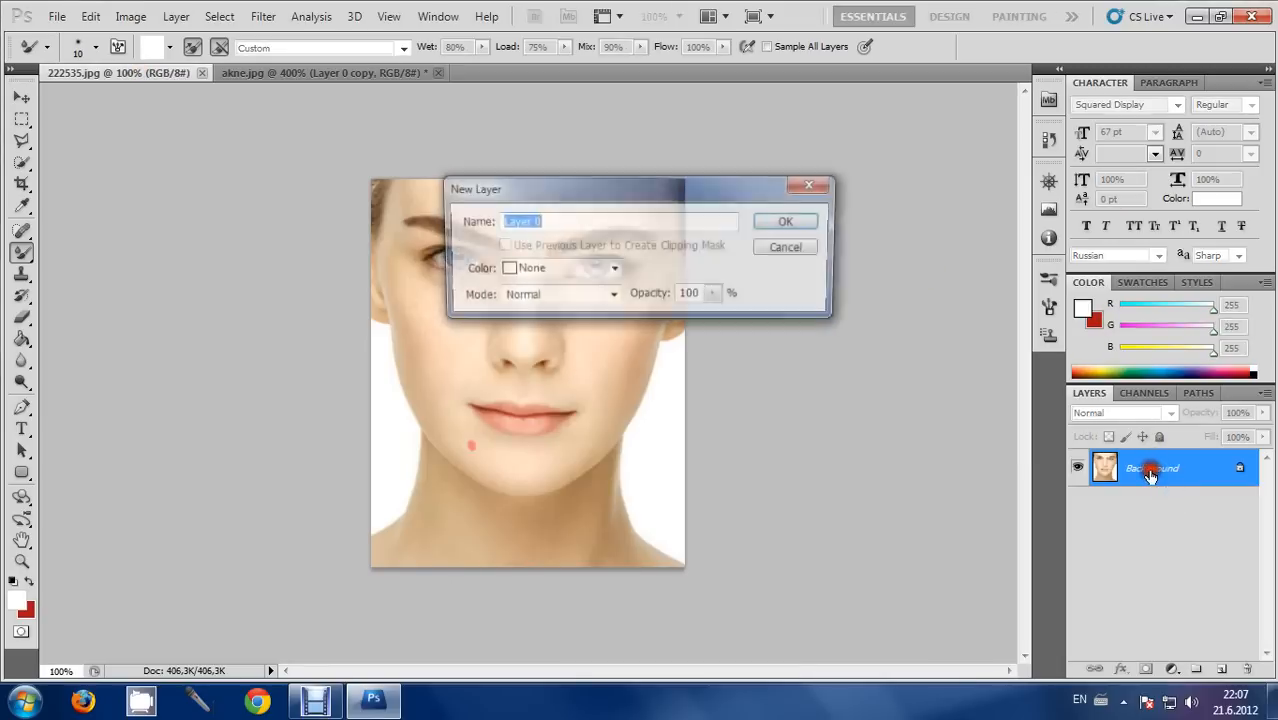
key(Return)
right_click(1150, 468)
click(1133, 88)
key(Return)
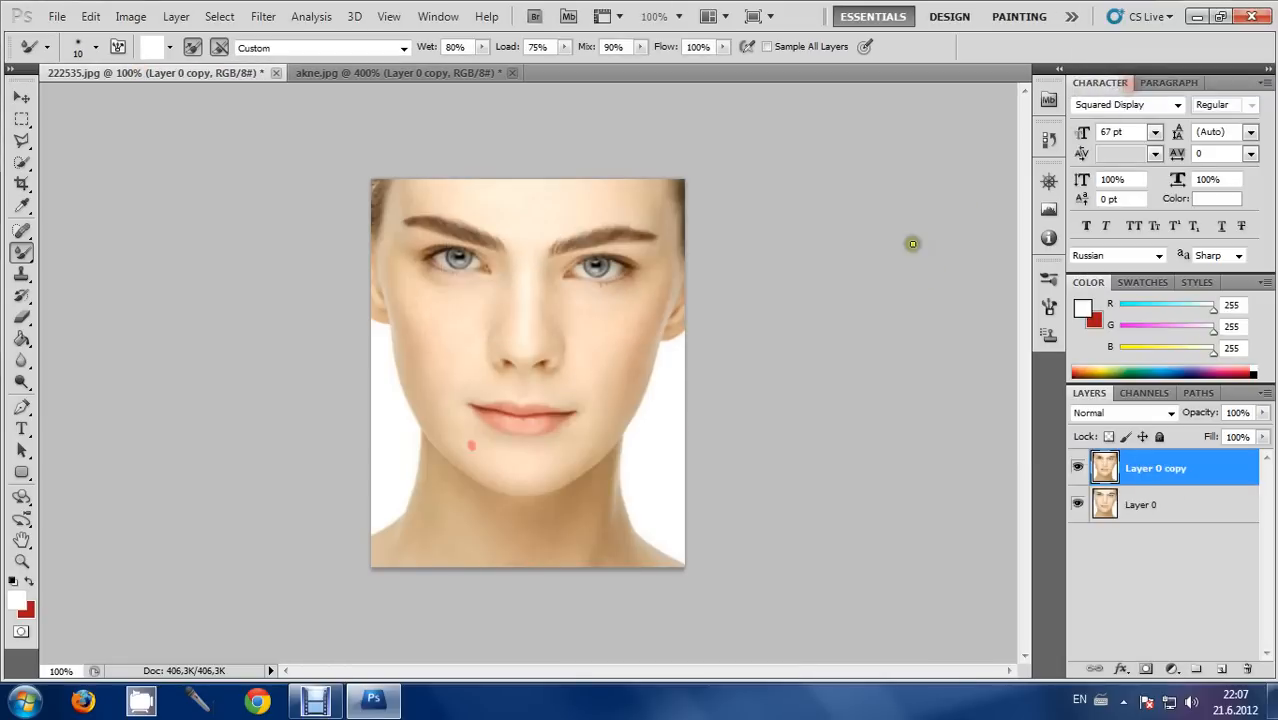
Blend the surrounding skin over the red pimple below the mouth corner in 222535.jpg with short 10 px Mixer Brush strokes from all sides.
key(ctrl+plus)
key(ctrl+plus)
key(ctrl+plus)
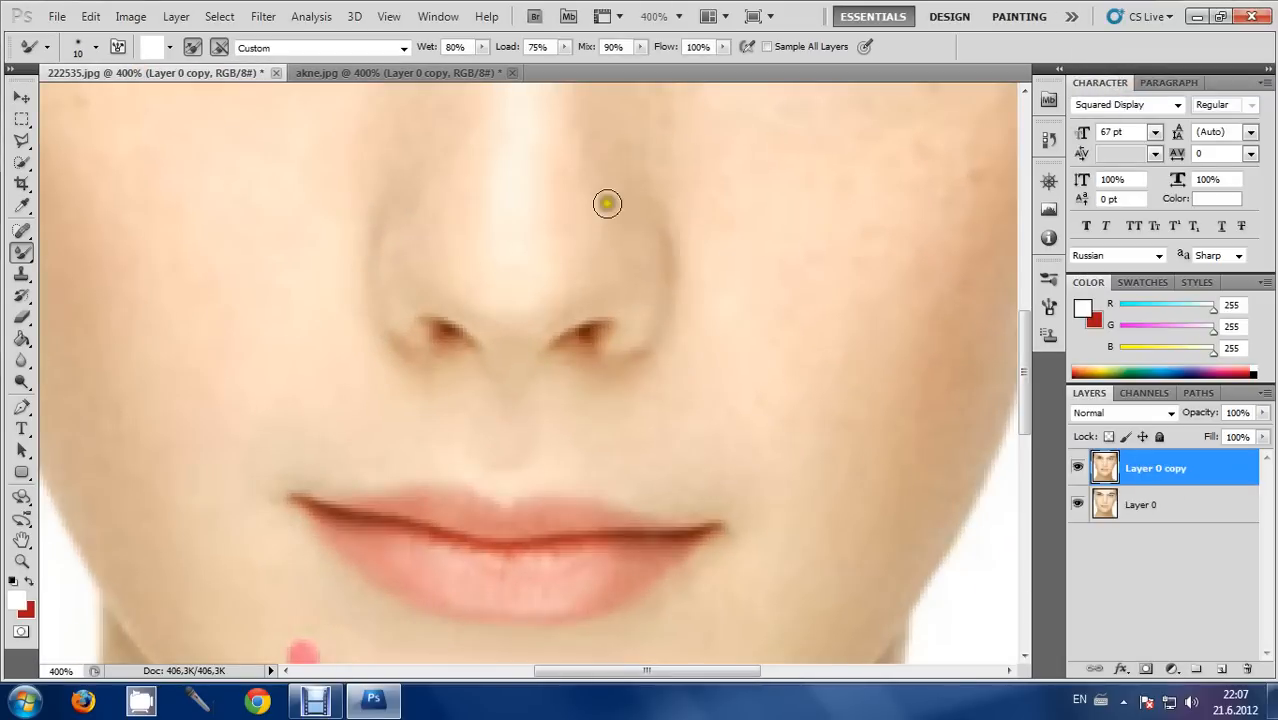
scroll(440, 245, down, 3)
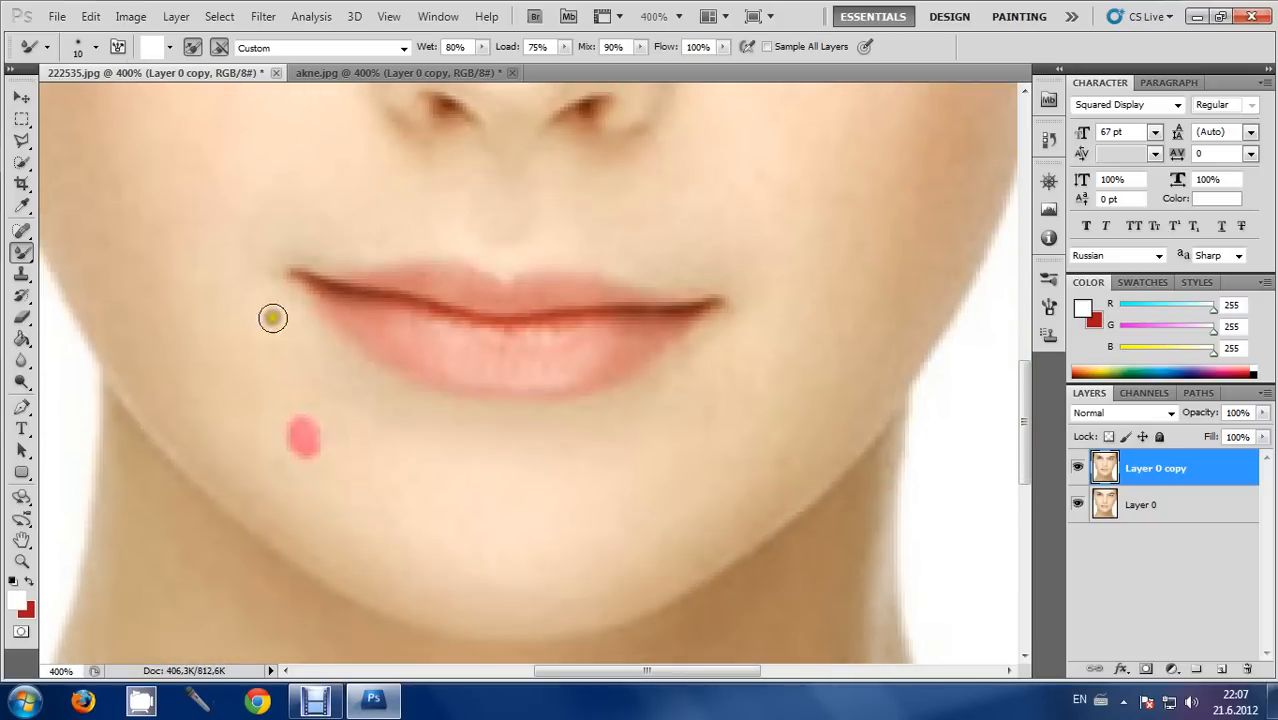
click(95, 50)
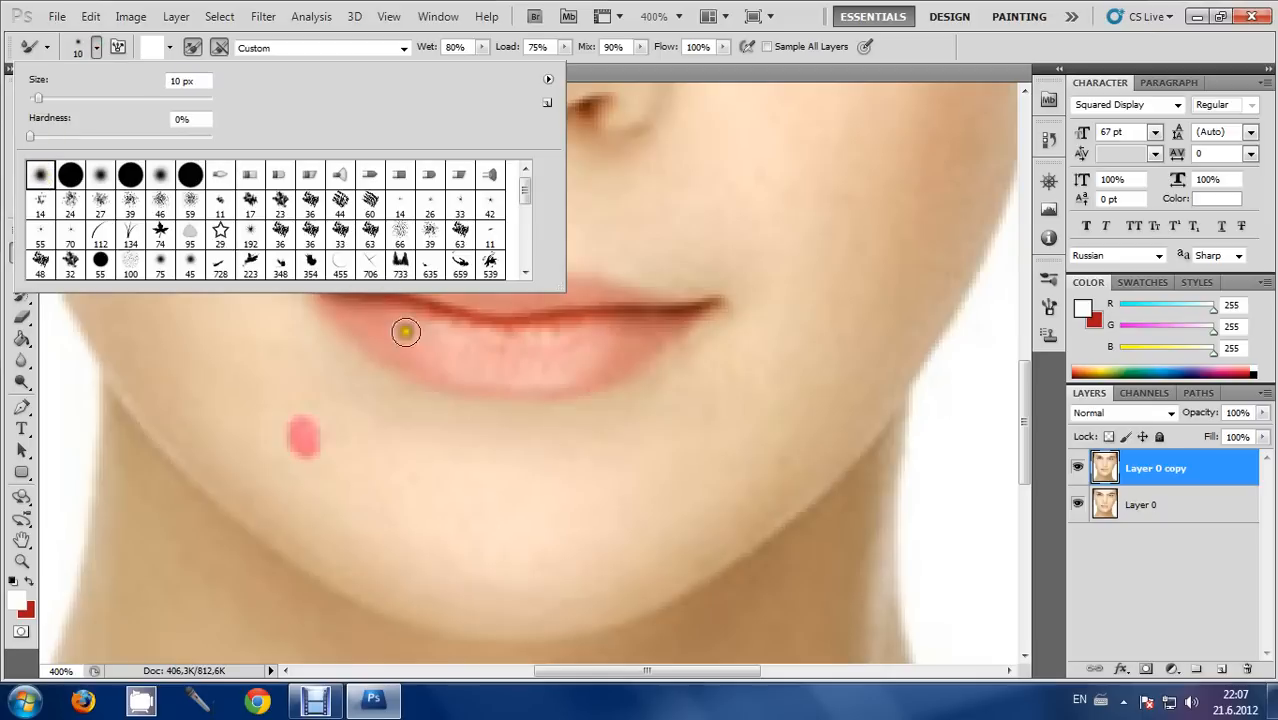
click(309, 376)
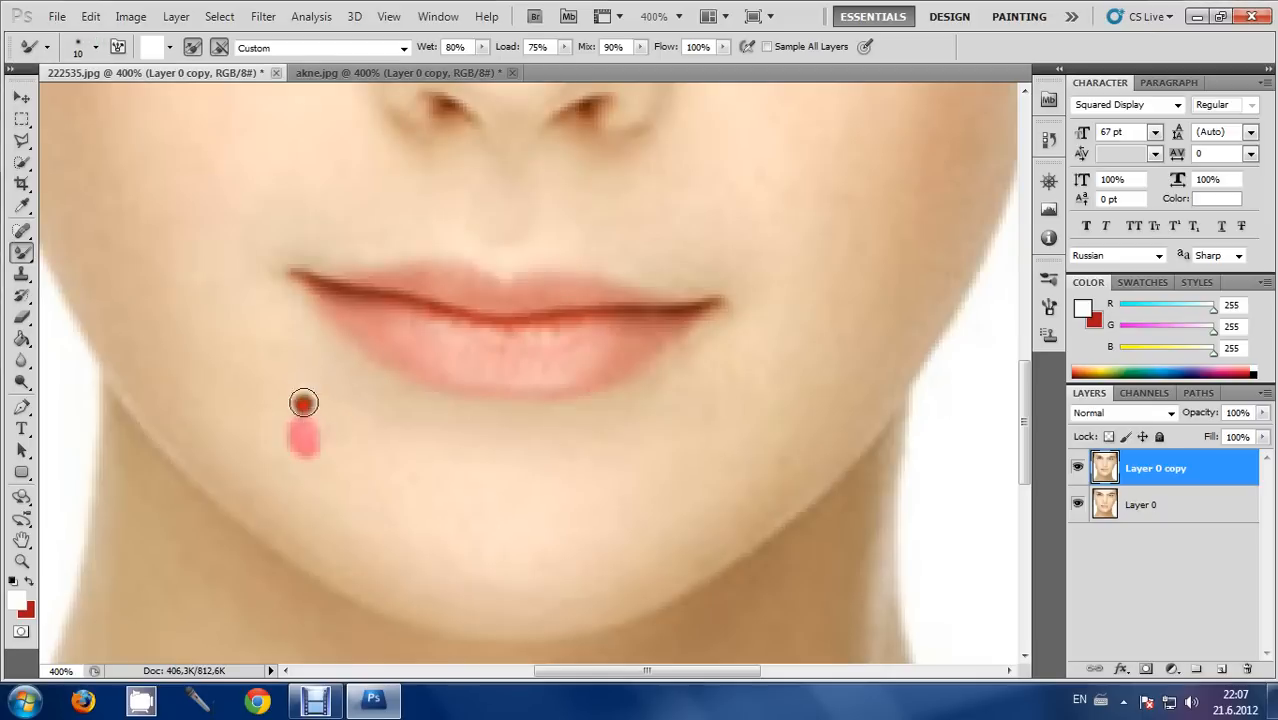
click(315, 405)
click(314, 413)
click(309, 406)
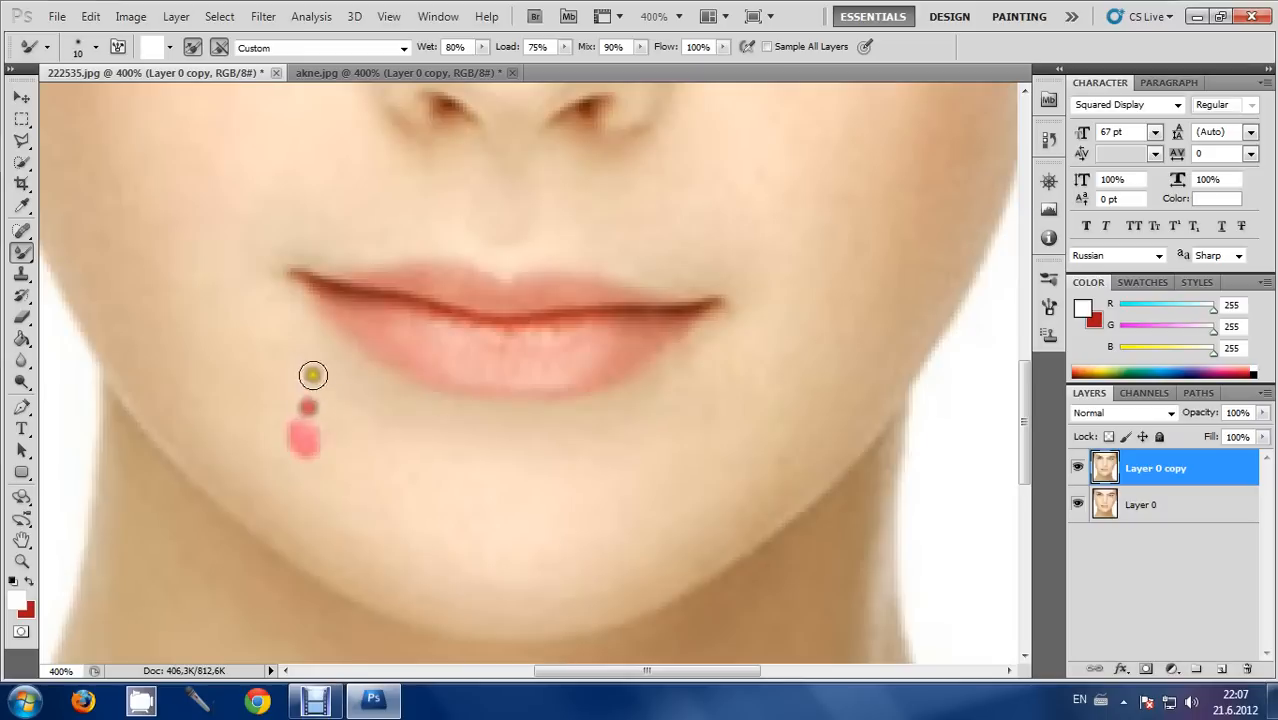
click(291, 404)
drag(285, 410, 294, 417)
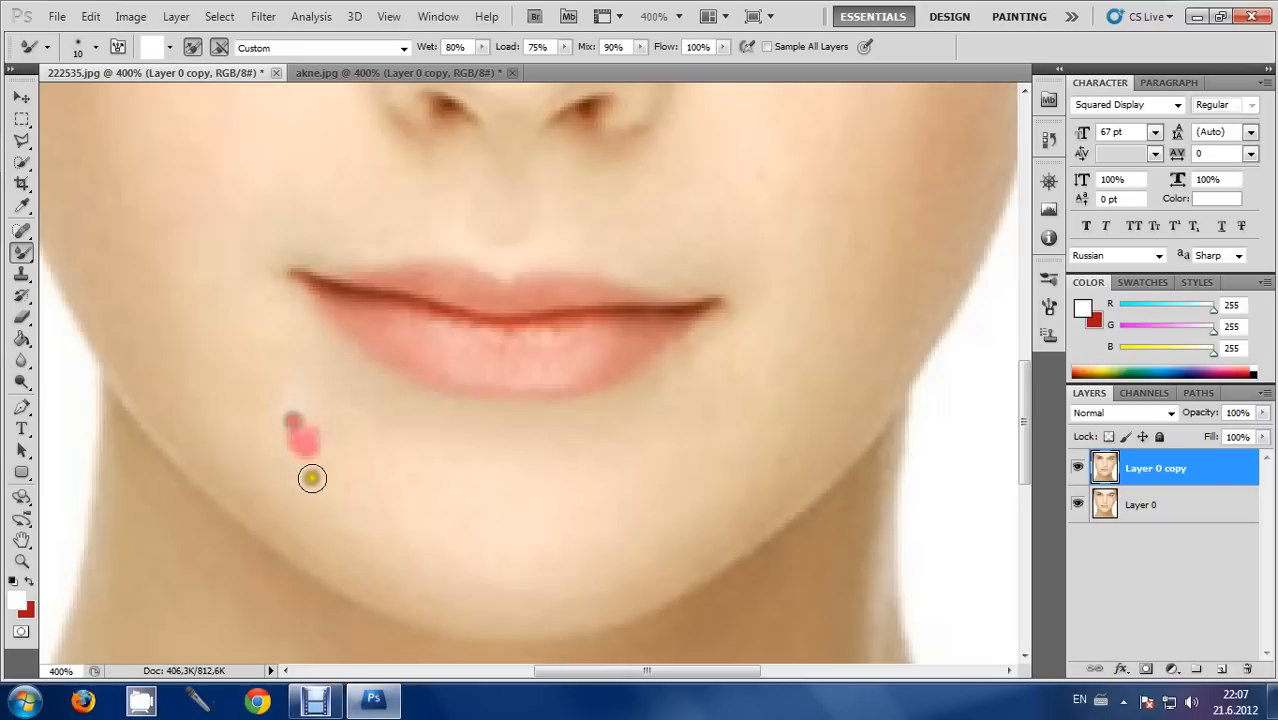
click(300, 475)
click(297, 468)
drag(288, 477, 289, 457)
click(280, 454)
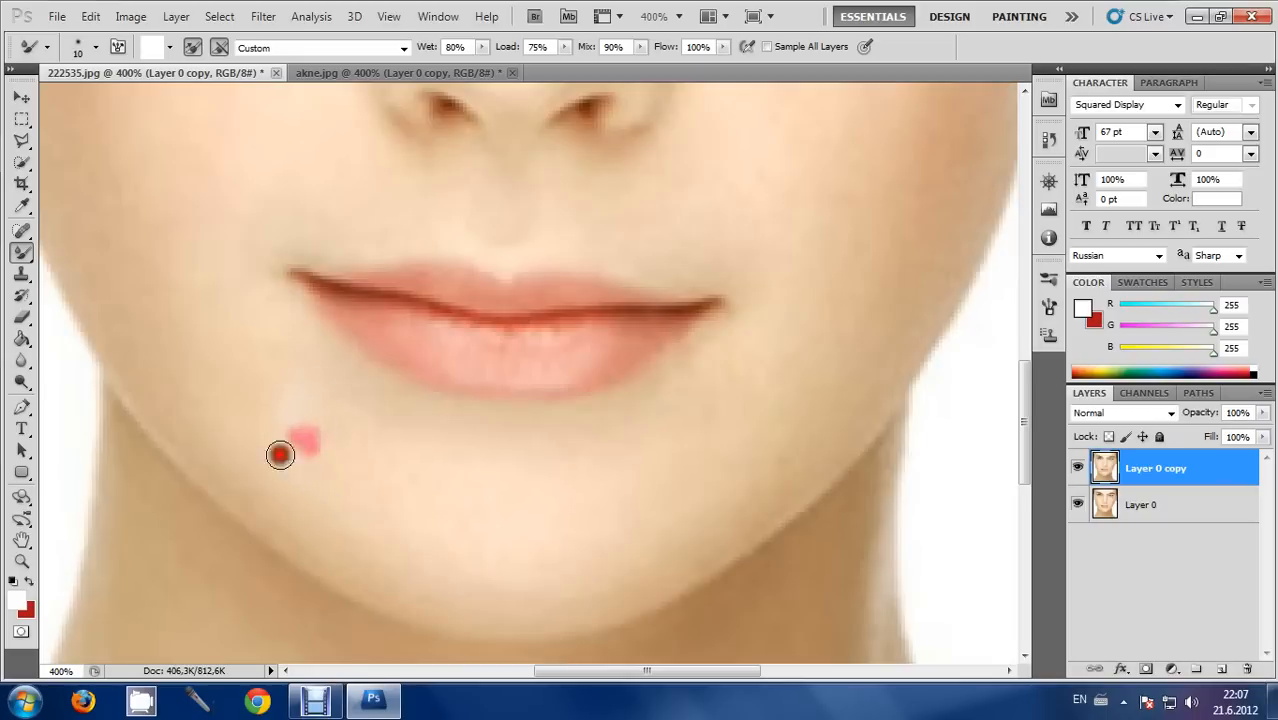
click(262, 433)
click(280, 440)
click(276, 432)
click(295, 424)
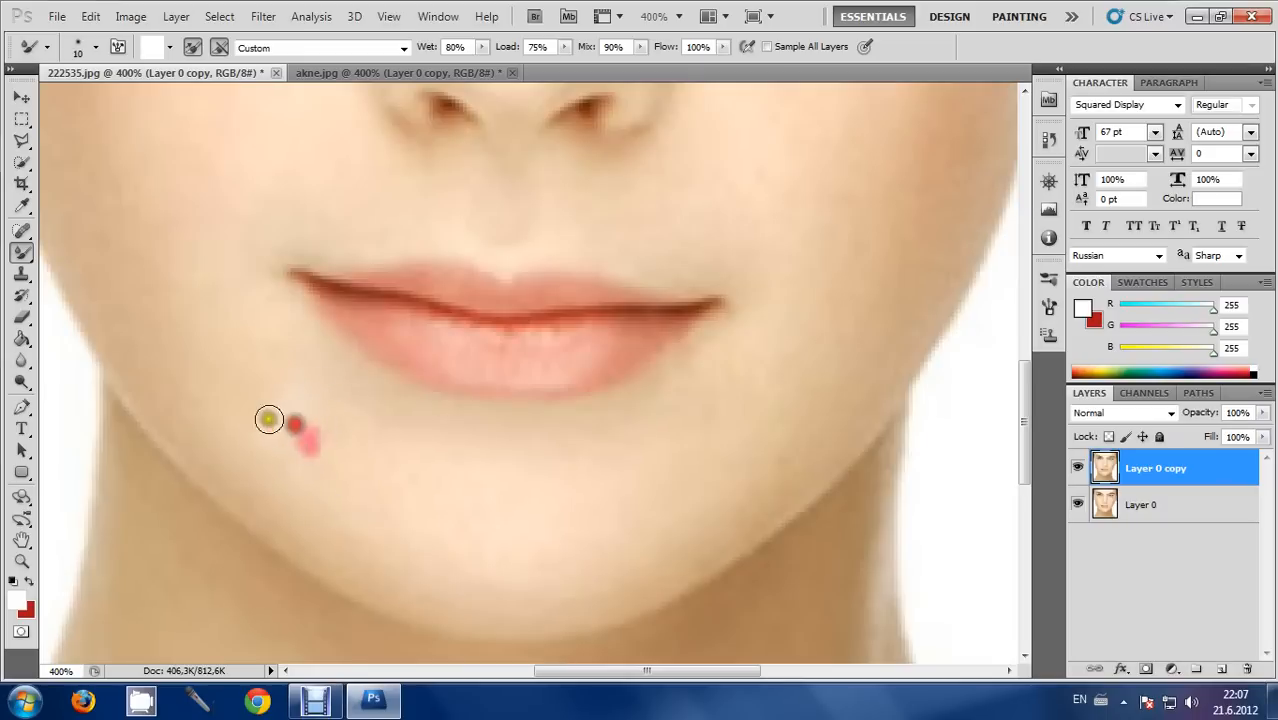
mouse_move(285, 421)
mouse_down()
mouse_move(268, 425)
mouse_move(276, 437)
mouse_move(340, 440)
mouse_move(323, 428)
mouse_move(333, 419)
mouse_up()
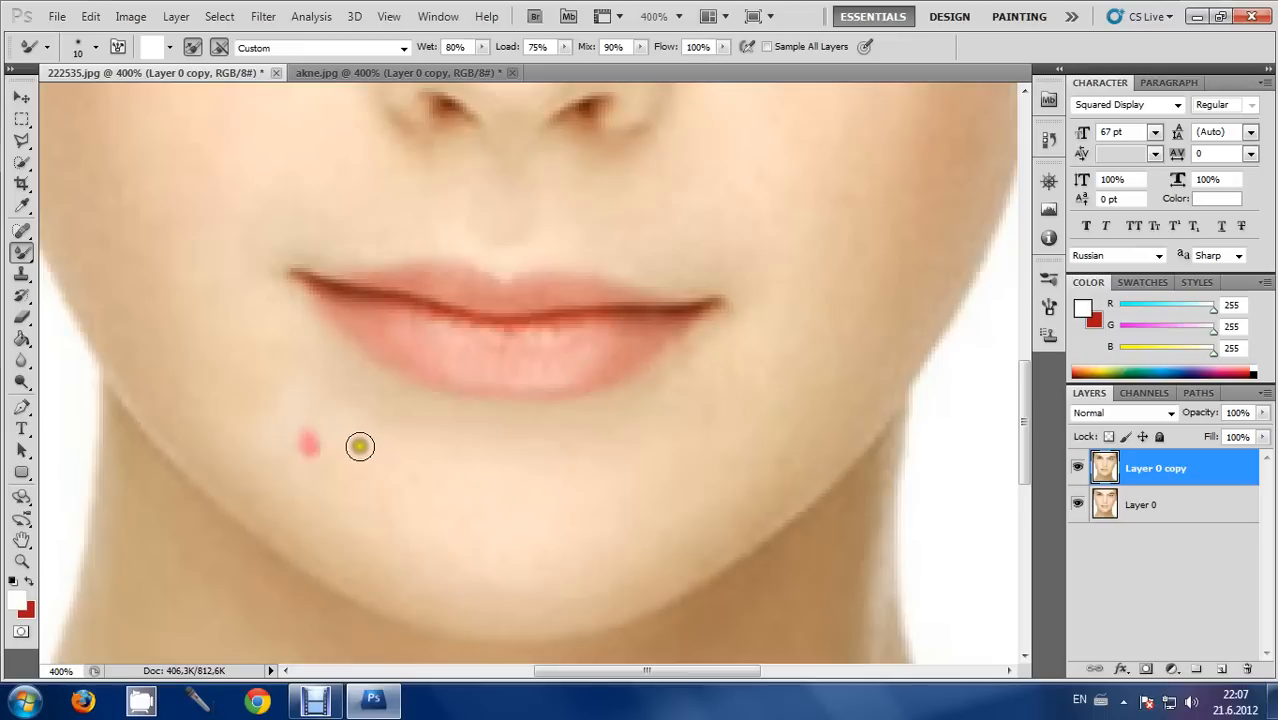
mouse_move(371, 449)
mouse_down()
mouse_move(288, 436)
mouse_move(354, 443)
mouse_move(335, 436)
mouse_move(312, 407)
mouse_up()
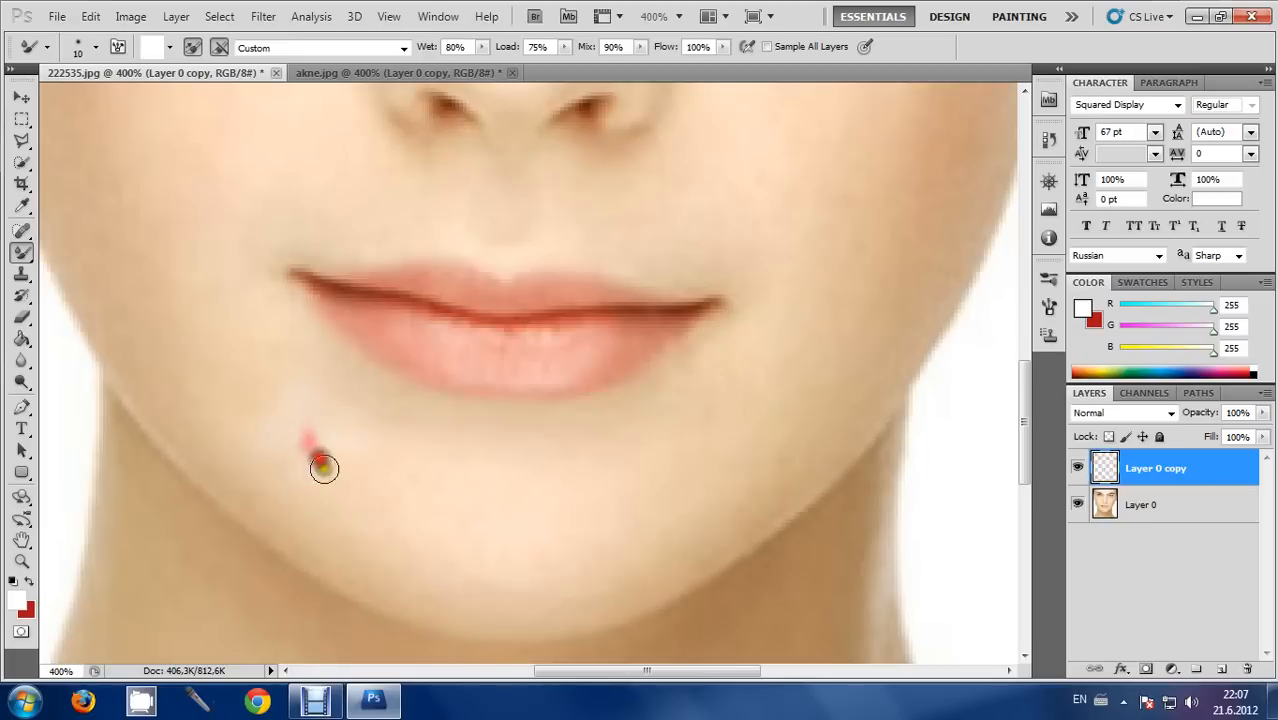
mouse_move(324, 468)
mouse_down()
mouse_move(304, 455)
mouse_move(300, 420)
mouse_move(354, 406)
mouse_move(311, 450)
mouse_move(272, 447)
mouse_move(317, 442)
mouse_move(314, 417)
mouse_move(305, 434)
mouse_move(339, 443)
mouse_up()
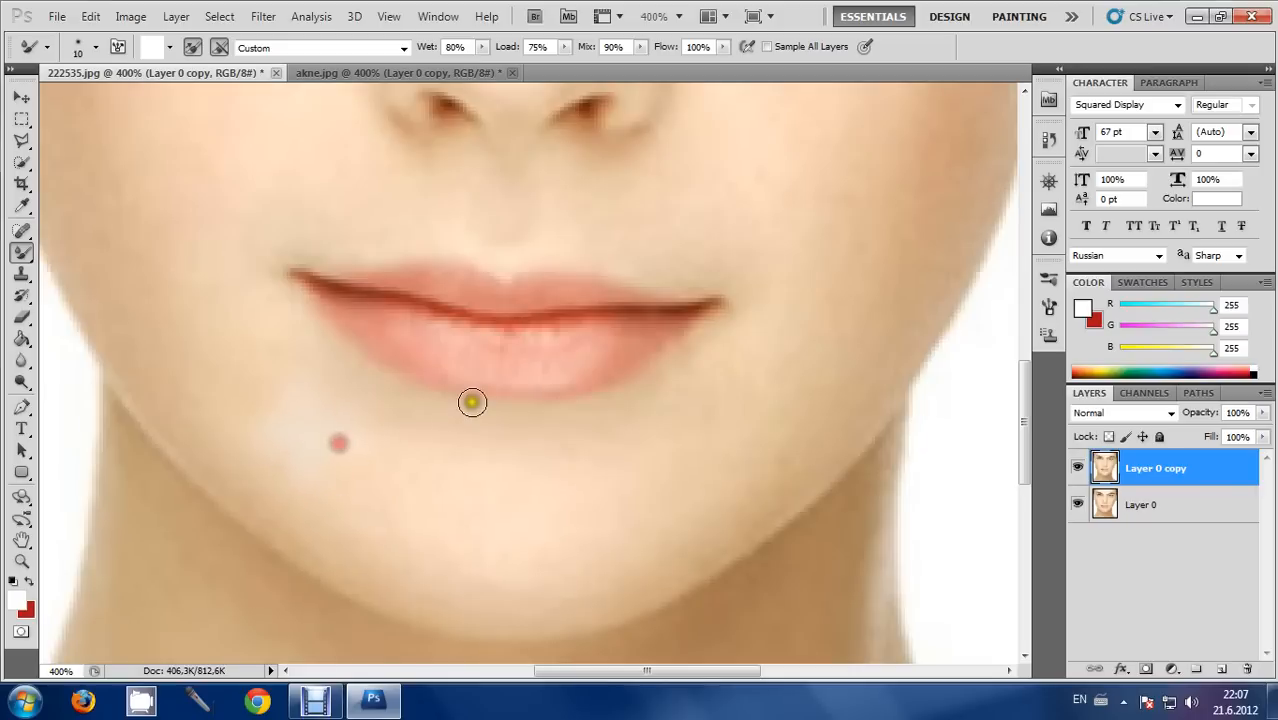
key(ctrl+1)
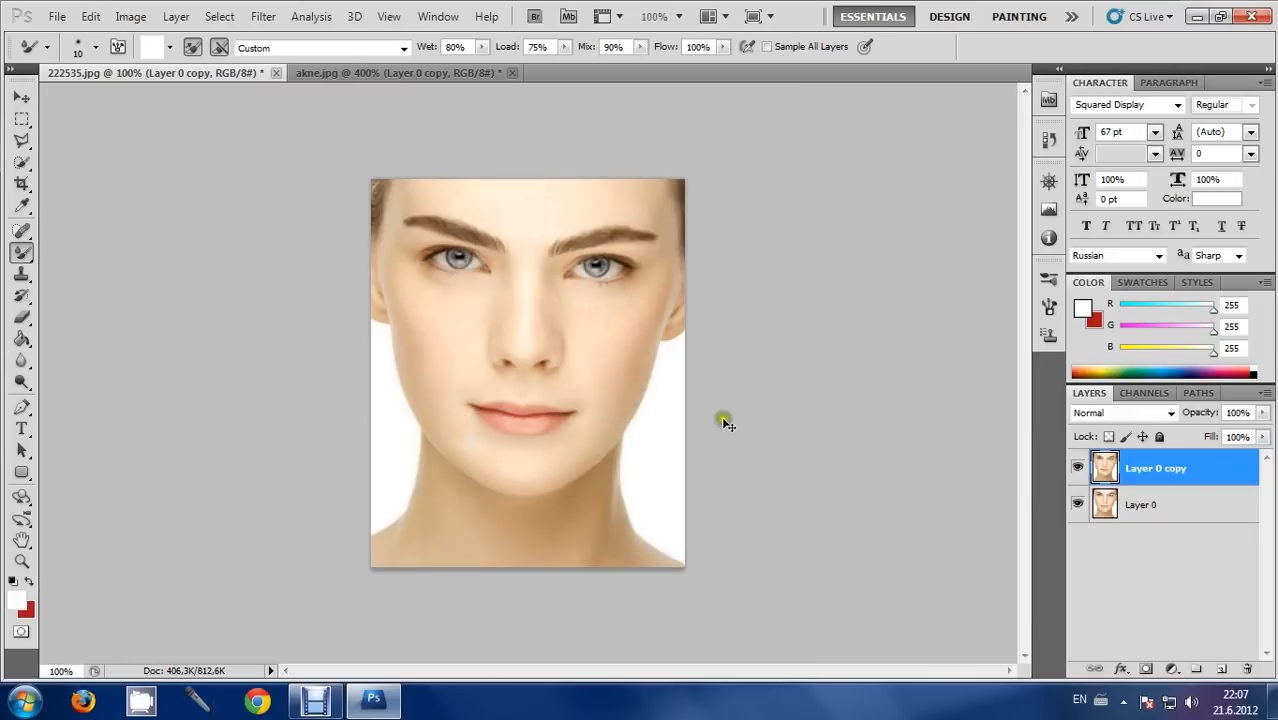
Compare akne.jpg before and after the retouch at 100% zoom by repeatedly hiding and showing the duplicate layer.
click(364, 73)
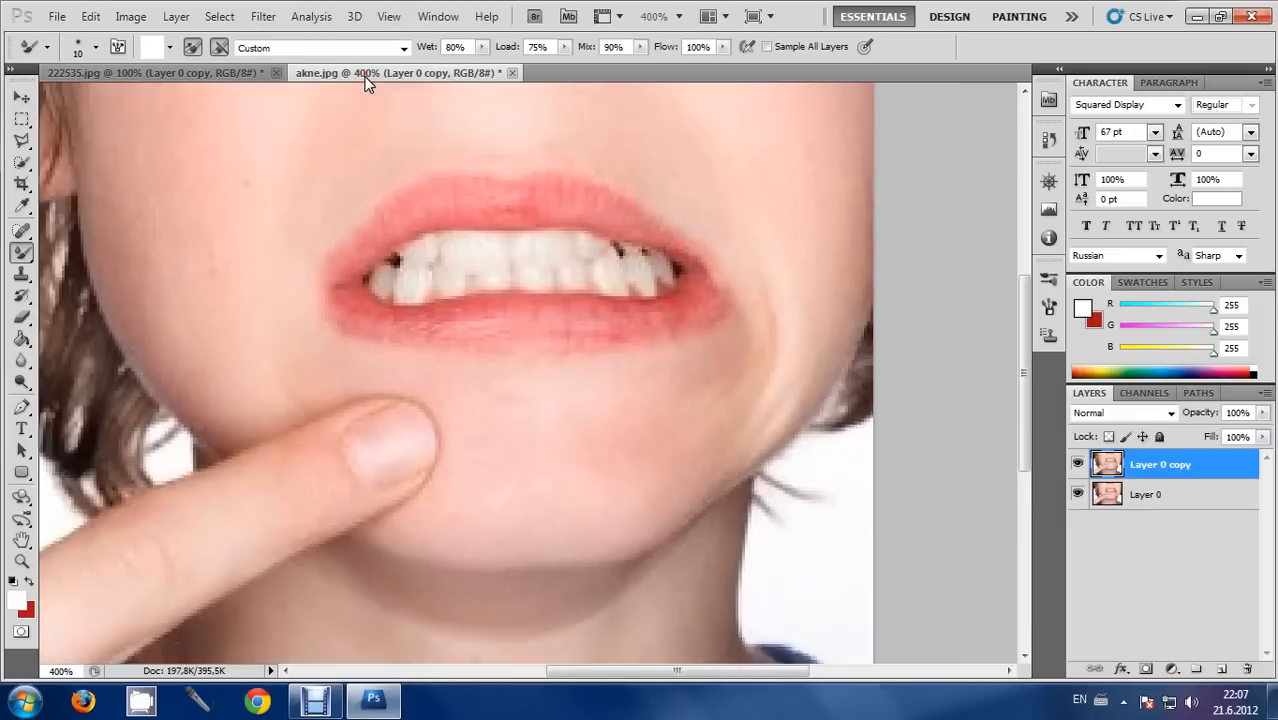
key(ctrl+1)
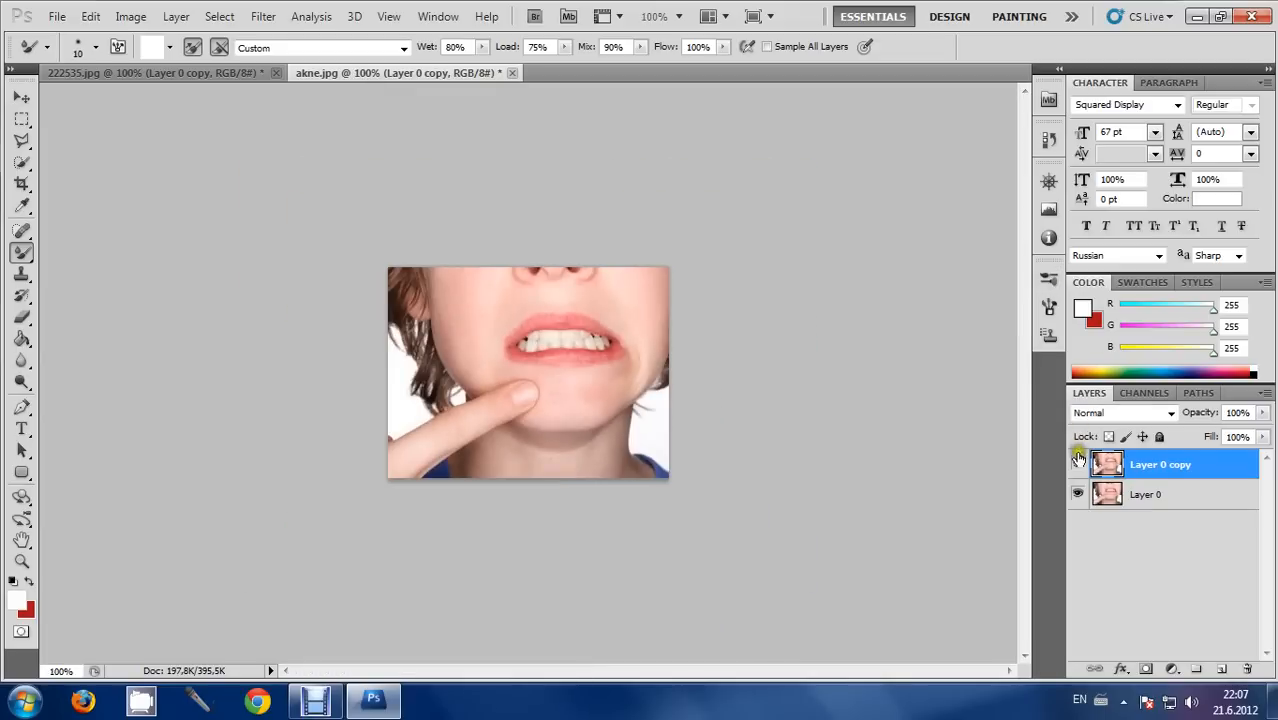
click(1078, 463)
click(1077, 465)
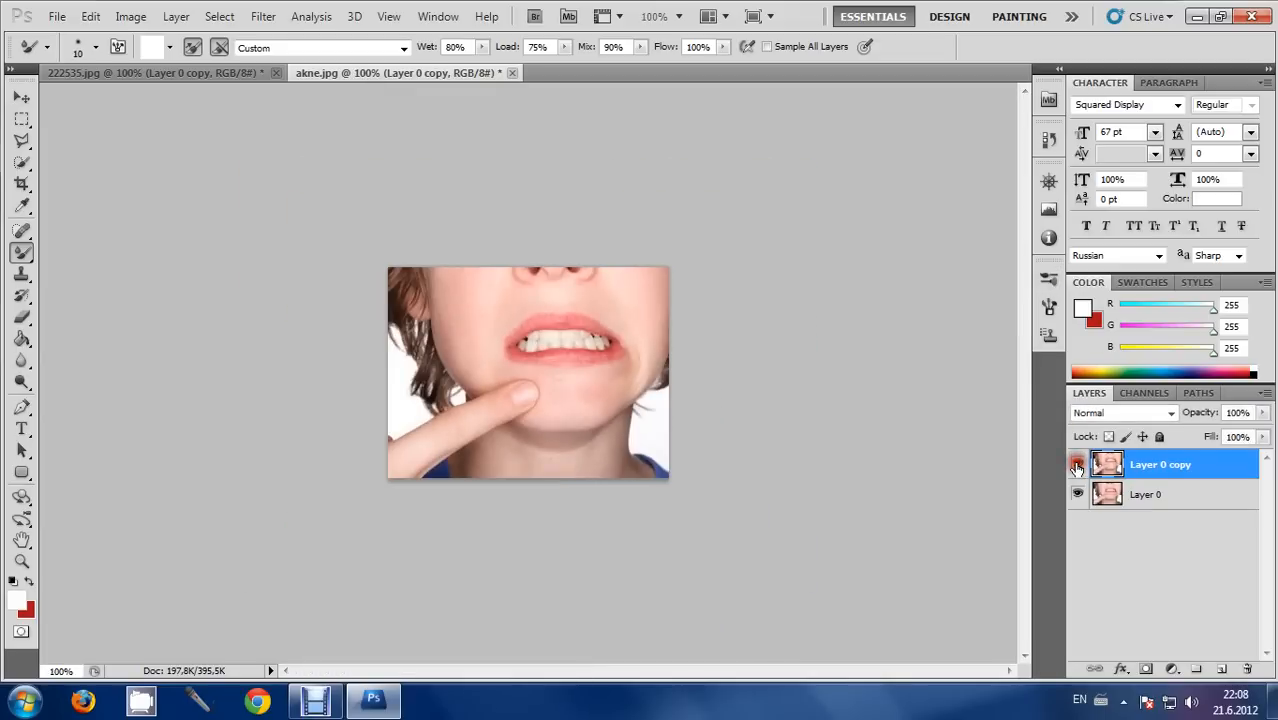
click(1077, 465)
click(1077, 465)
click(1077, 466)
click(1077, 466)
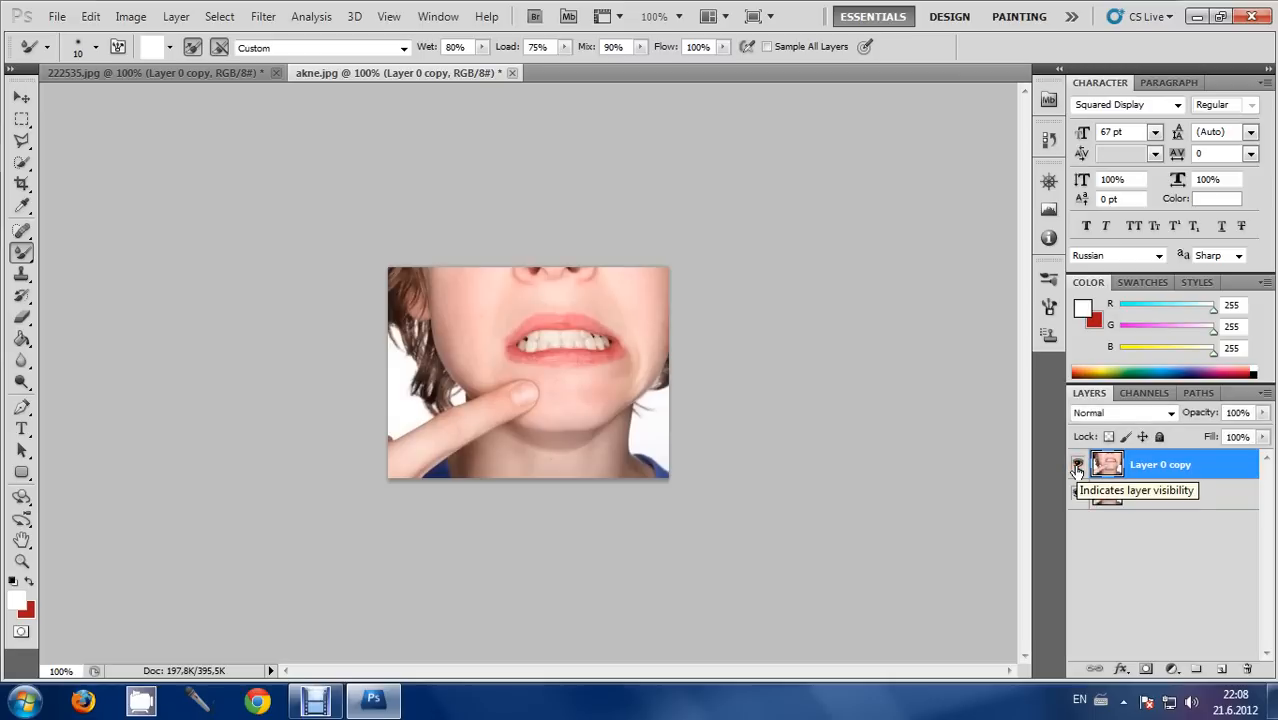
click(1077, 466)
click(1077, 466)
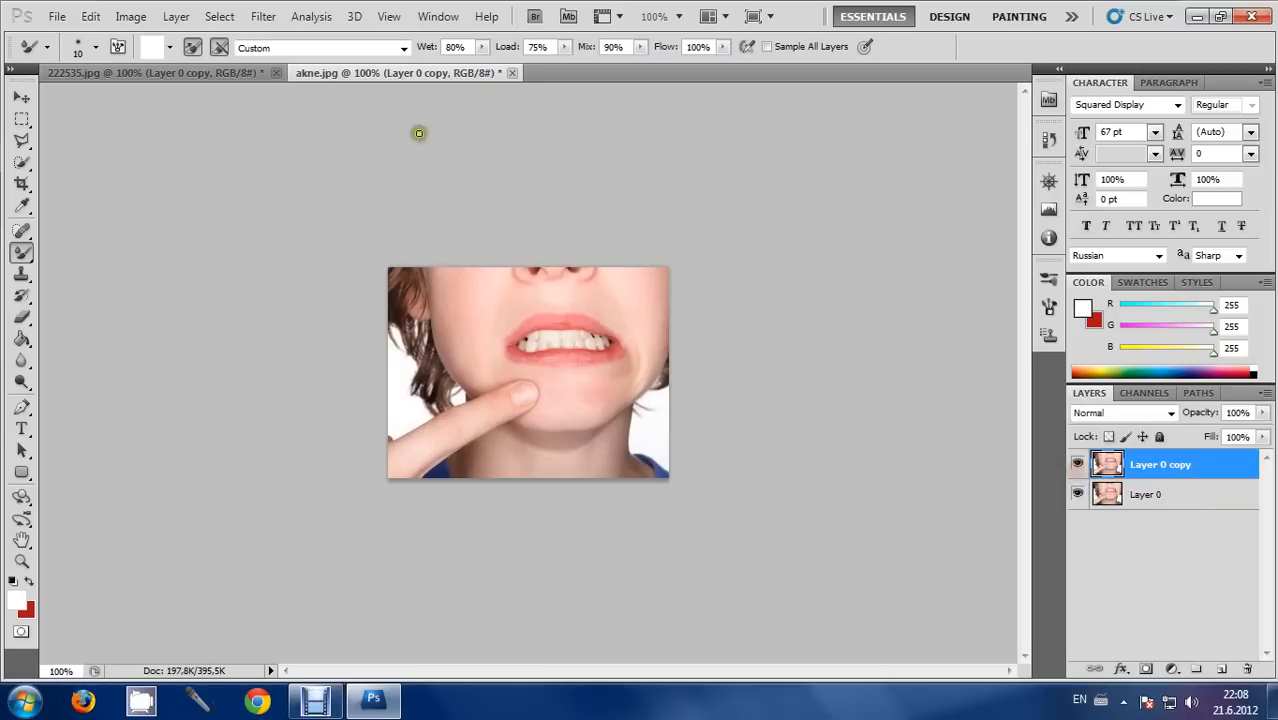
Compare 222535.jpg before and after the retouch by toggling the visibility of its duplicate layer several times.
click(221, 70)
click(1077, 468)
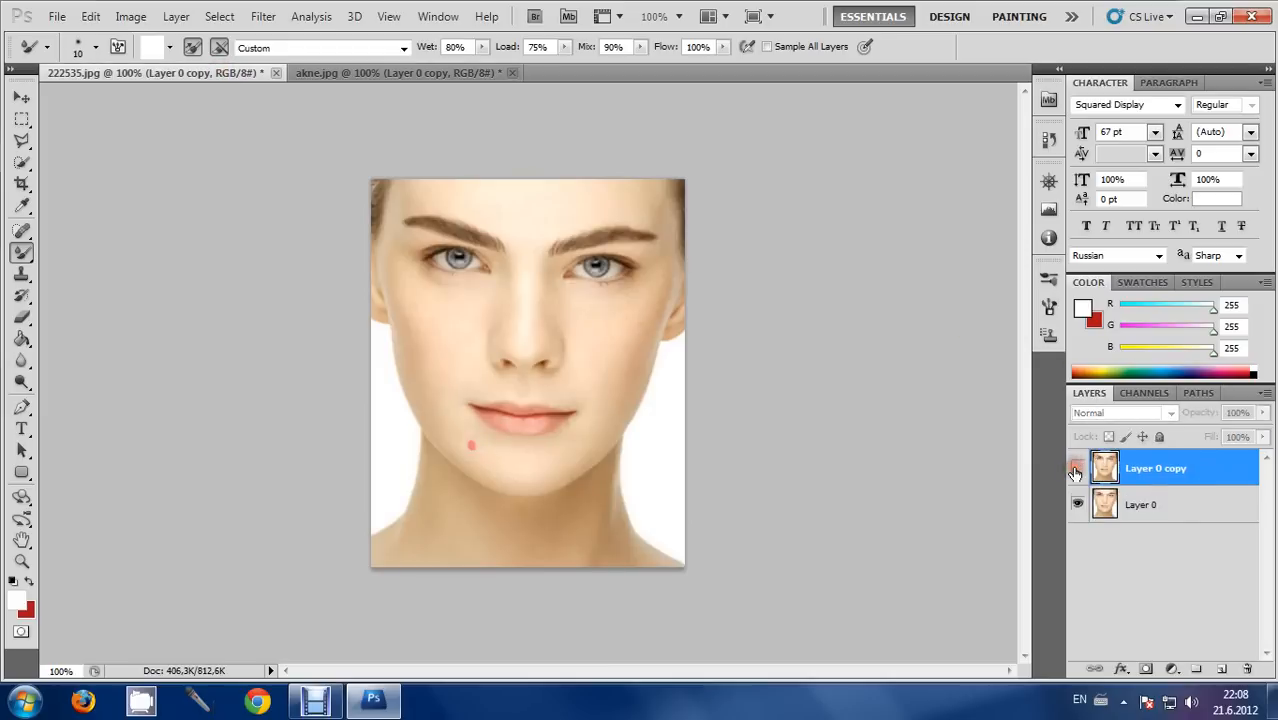
click(1077, 468)
click(1077, 468)
click(1077, 468)
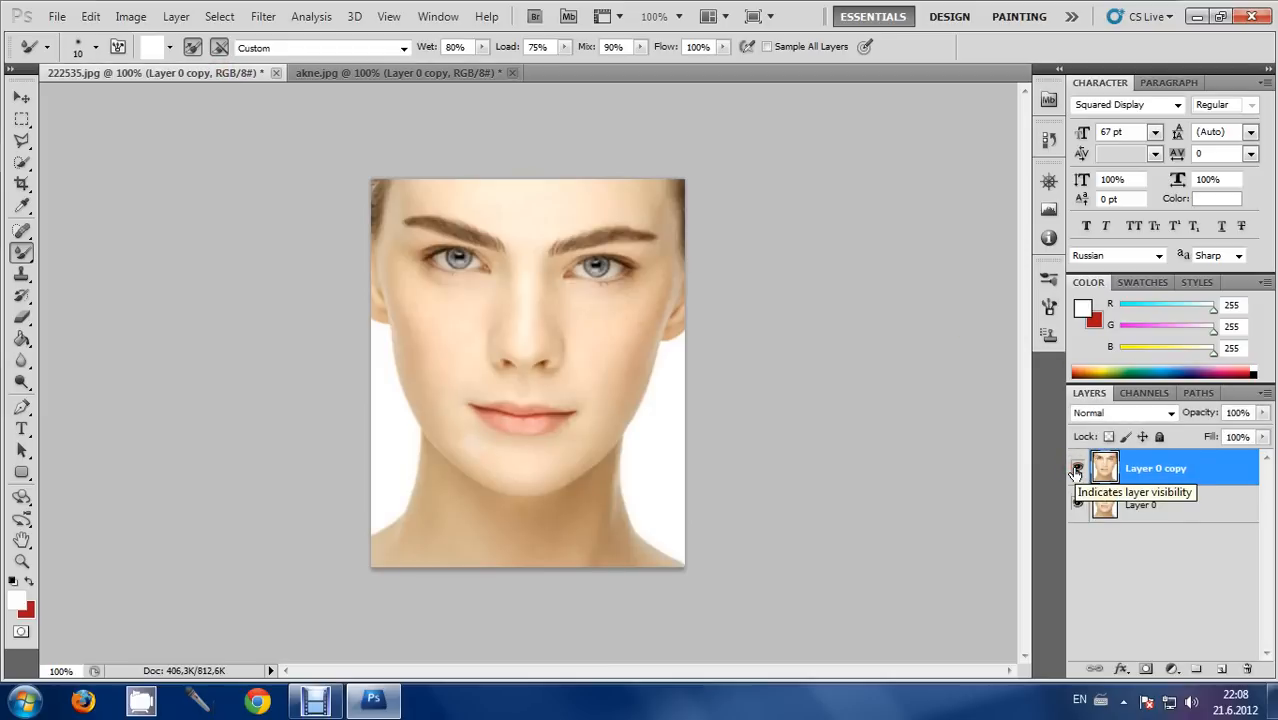
click(1077, 469)
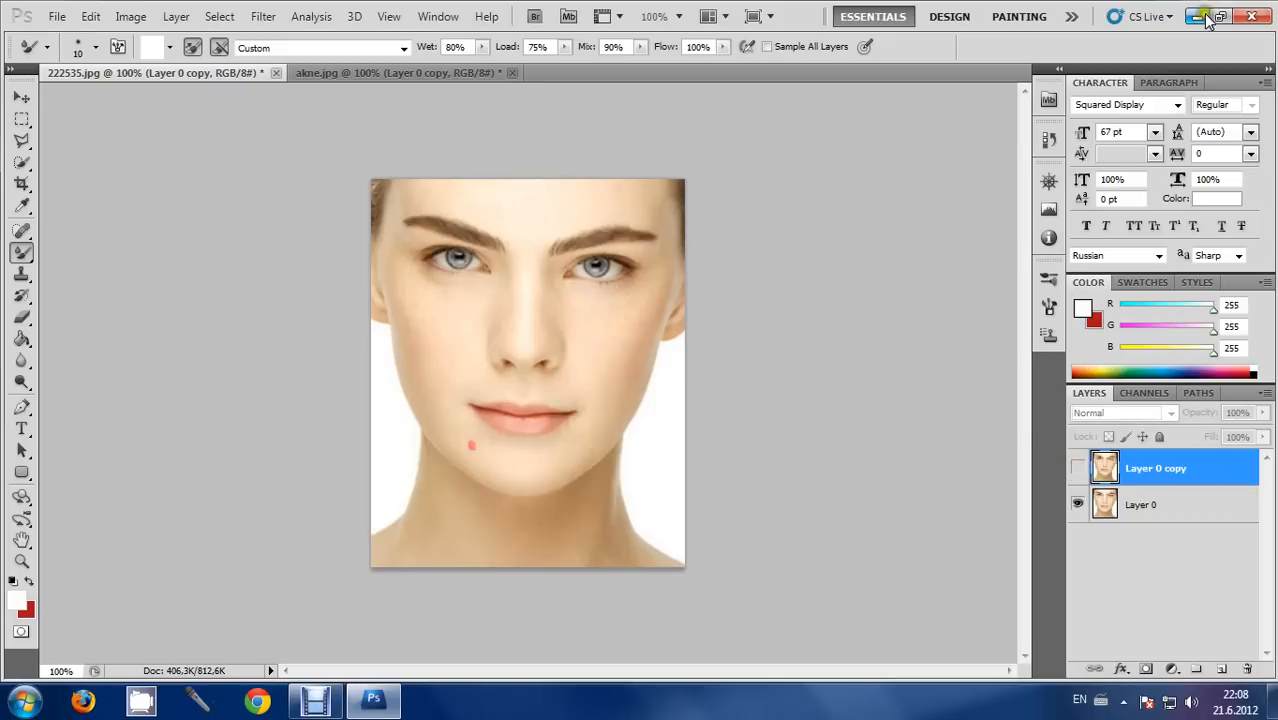
Close 222535.jpg and akne.jpg without saving the changes and exit Photoshop.
click(275, 73)
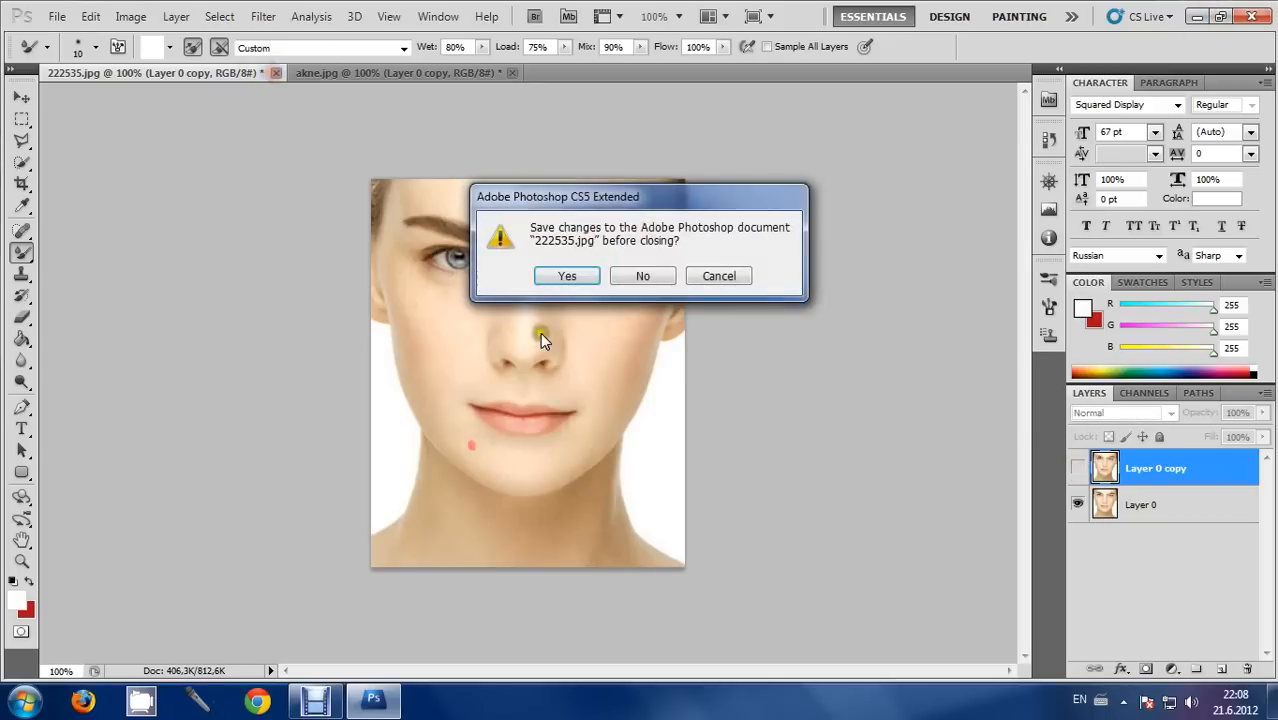
click(630, 279)
click(264, 73)
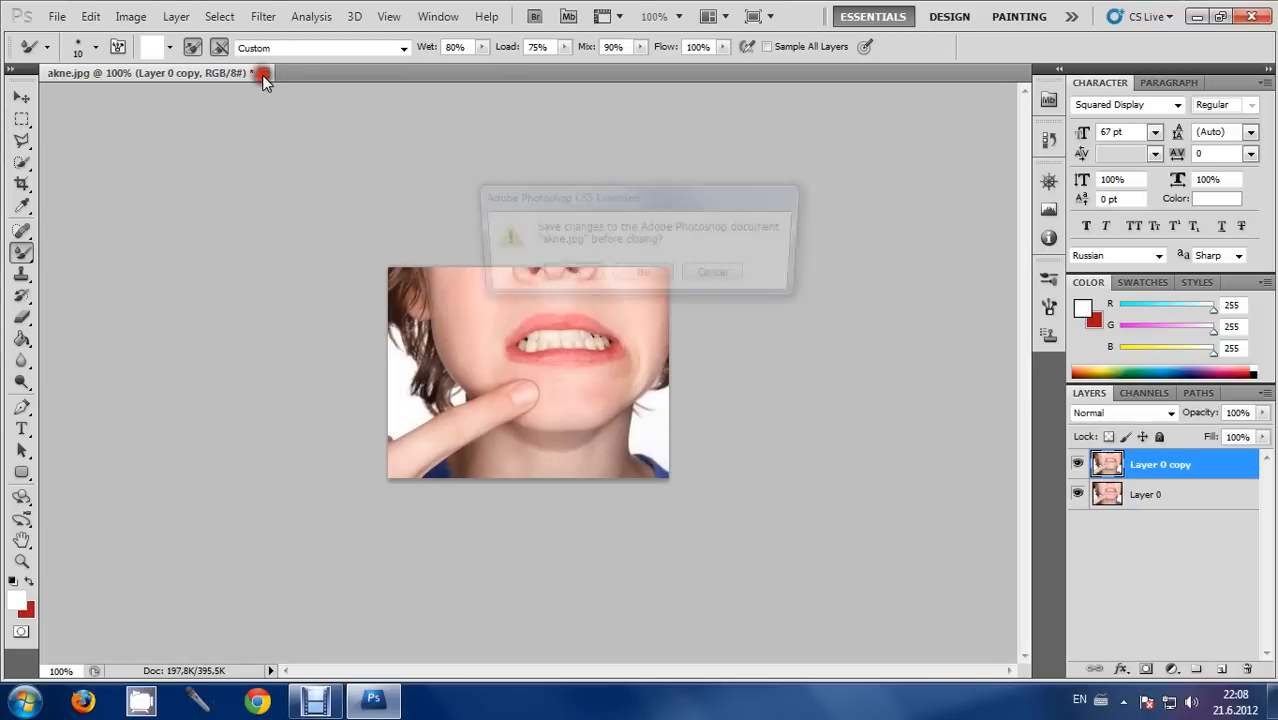
click(642, 278)
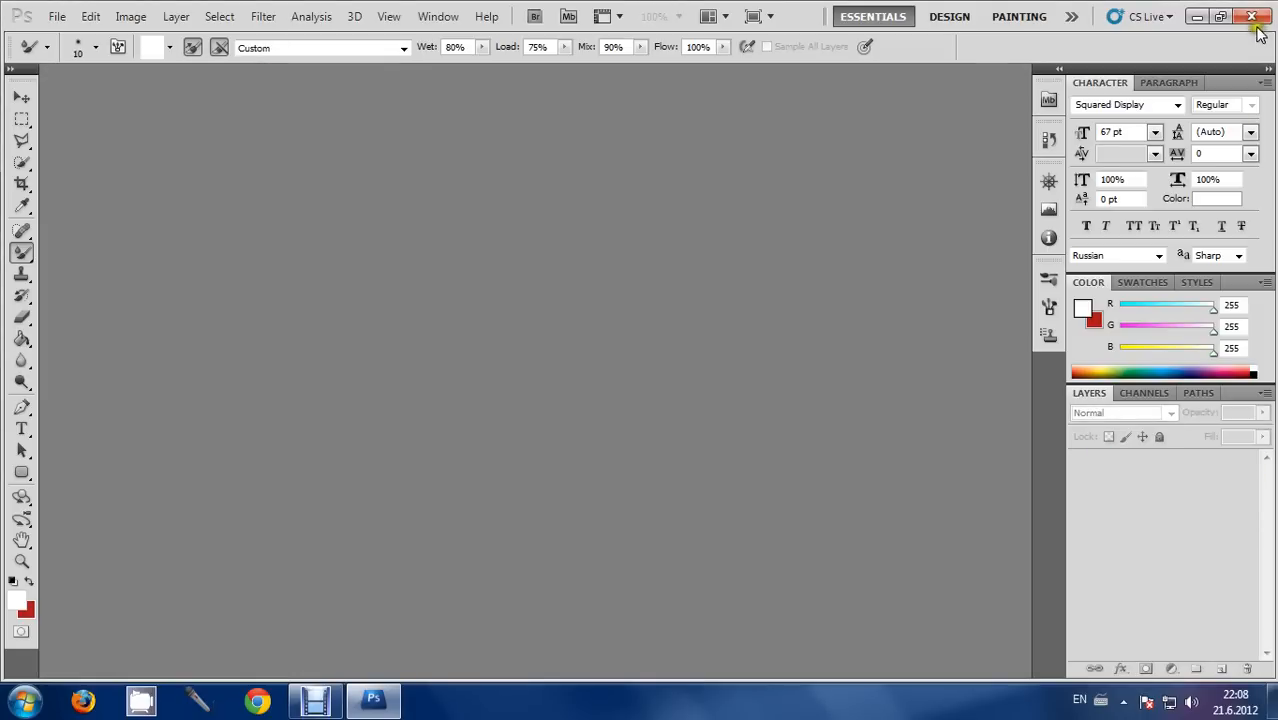
click(1256, 20)
right_click(373, 233)
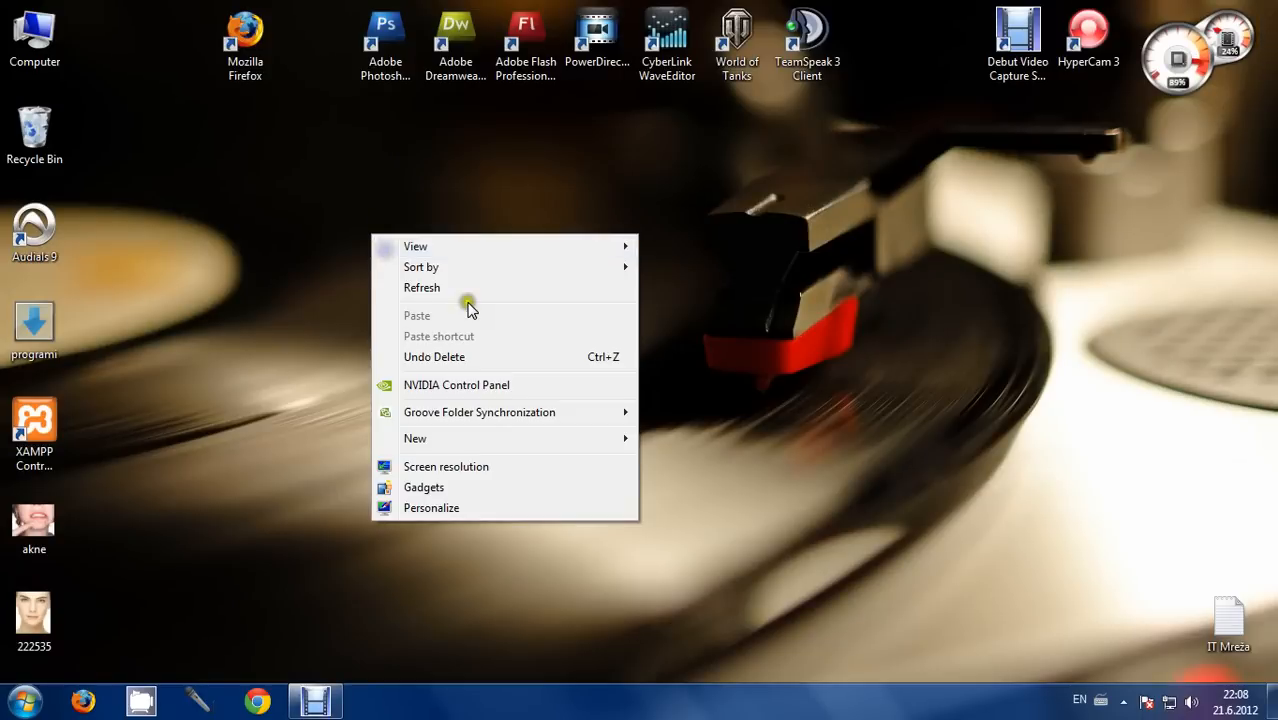
click(467, 295)
right_click(465, 294)
click(557, 346)
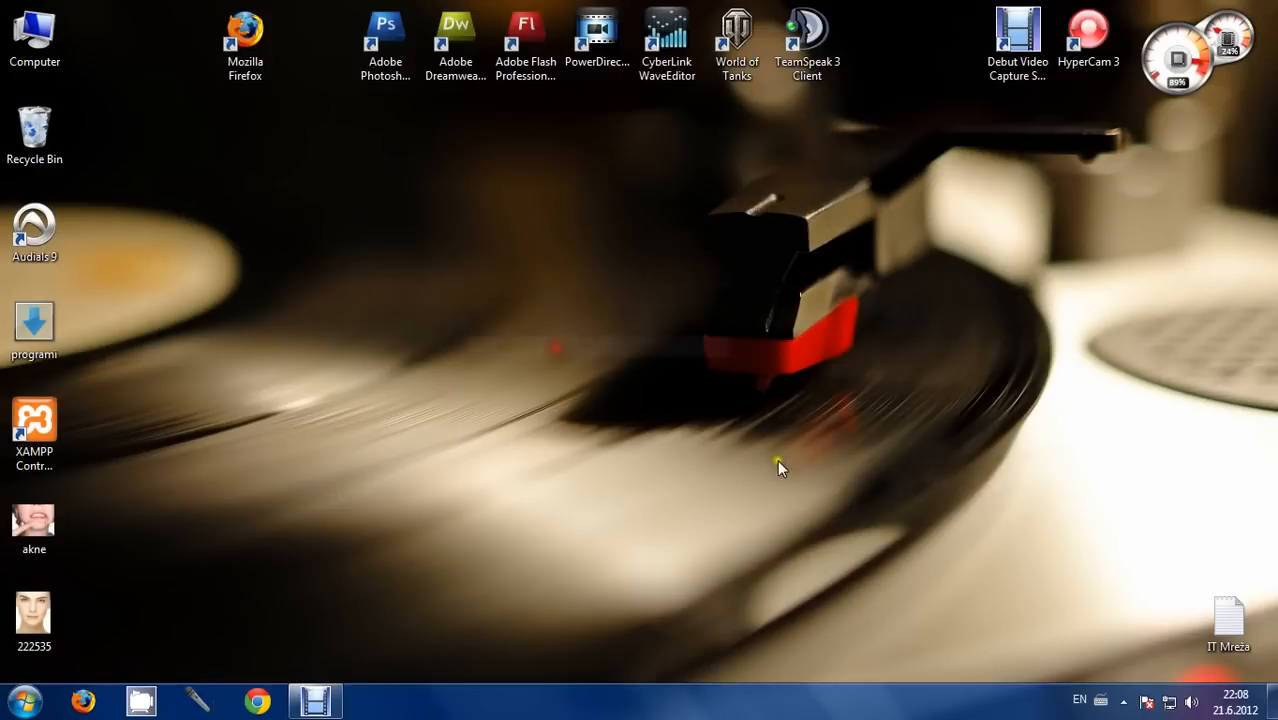